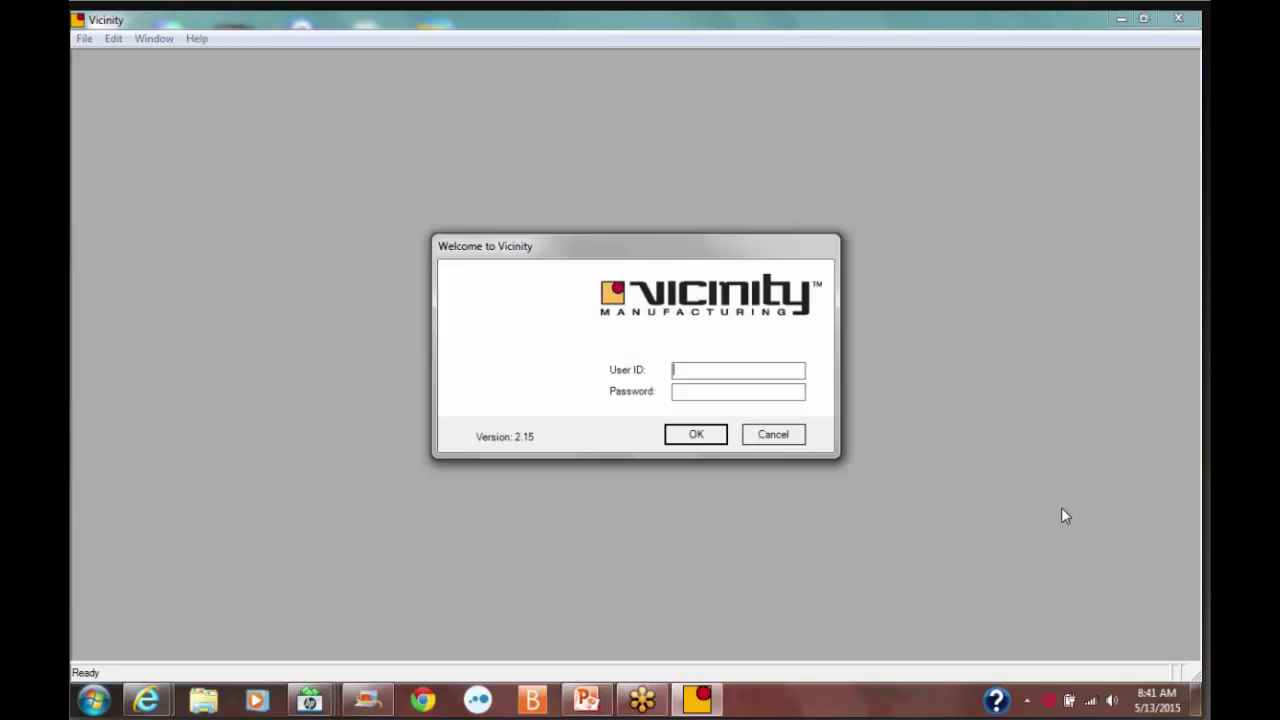
Log in with user ID ADMIN and the administrator password
{"action": "type", "text": "ADMIN"}
{"action": "key", "text": "Tab"}
{"action": "type", "text": "*****"}
{"action": "key", "text": "Return"}
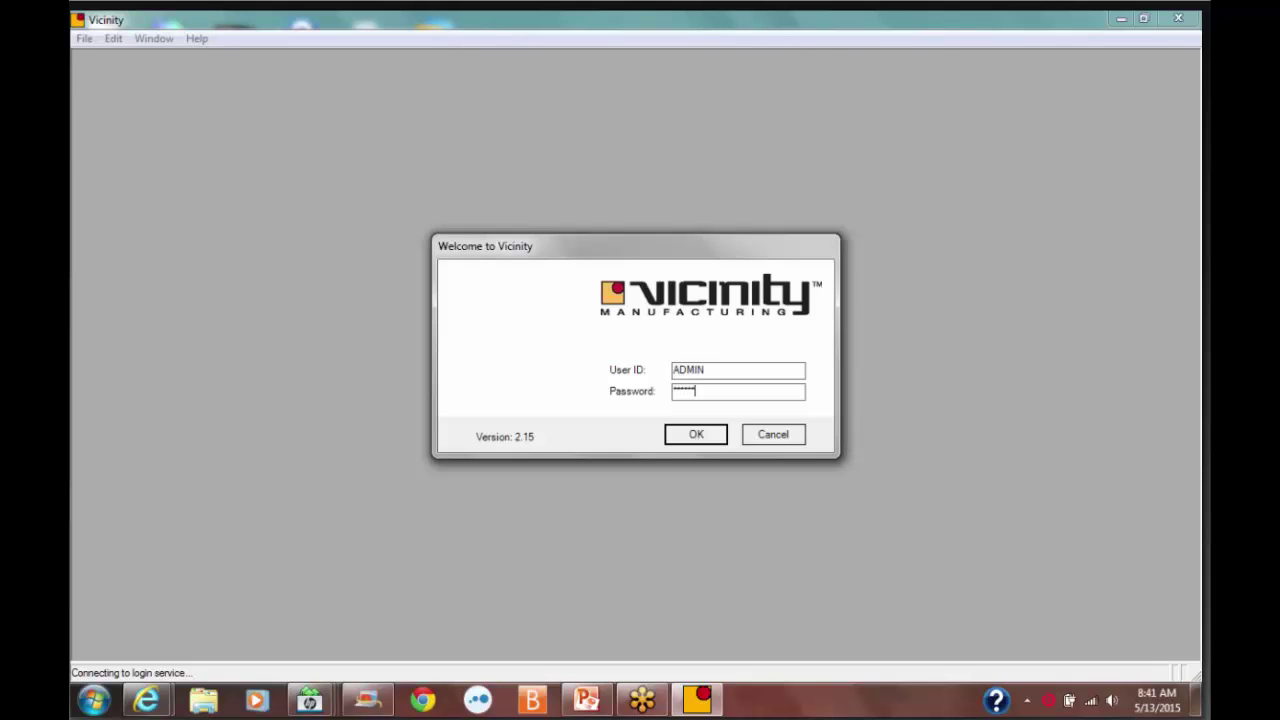
{"action": "key", "text": "Return"}
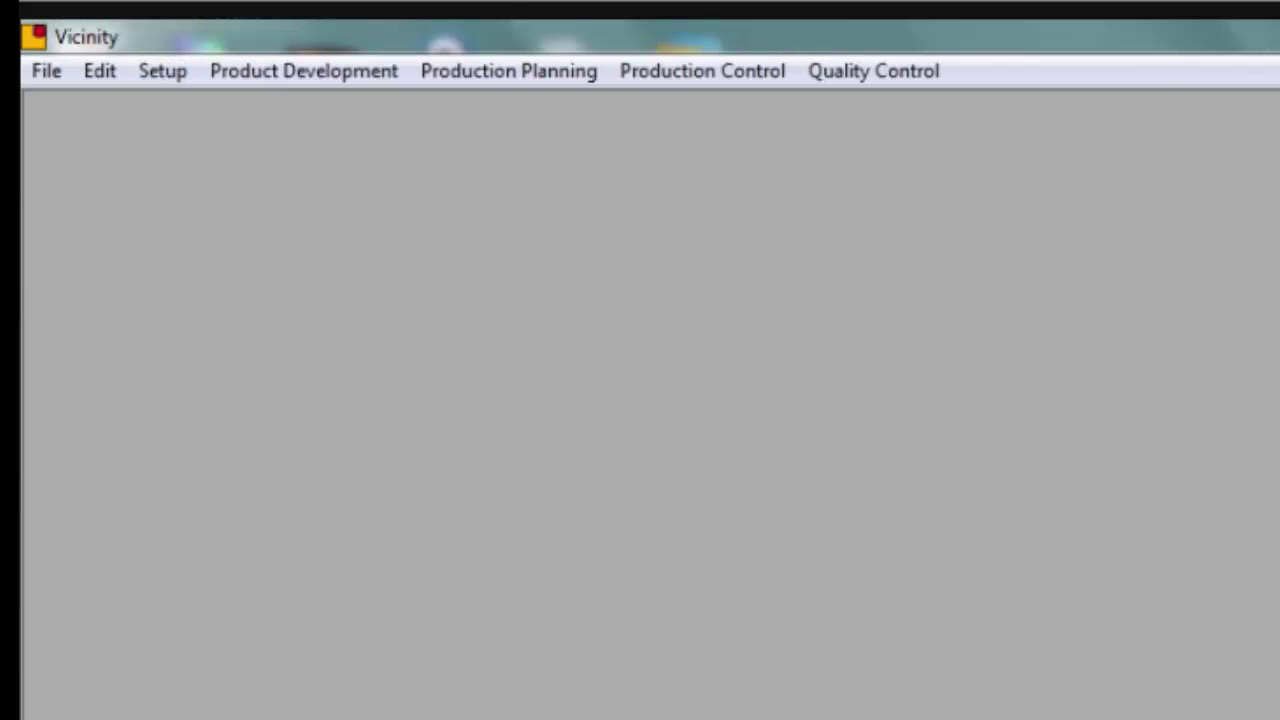
Open the Setup > System > User form and load the first user record, ADMIN
{"action": "left_click", "coordinate": [166, 75]}
{"action": "mouse_move", "coordinate": [203, 117]}
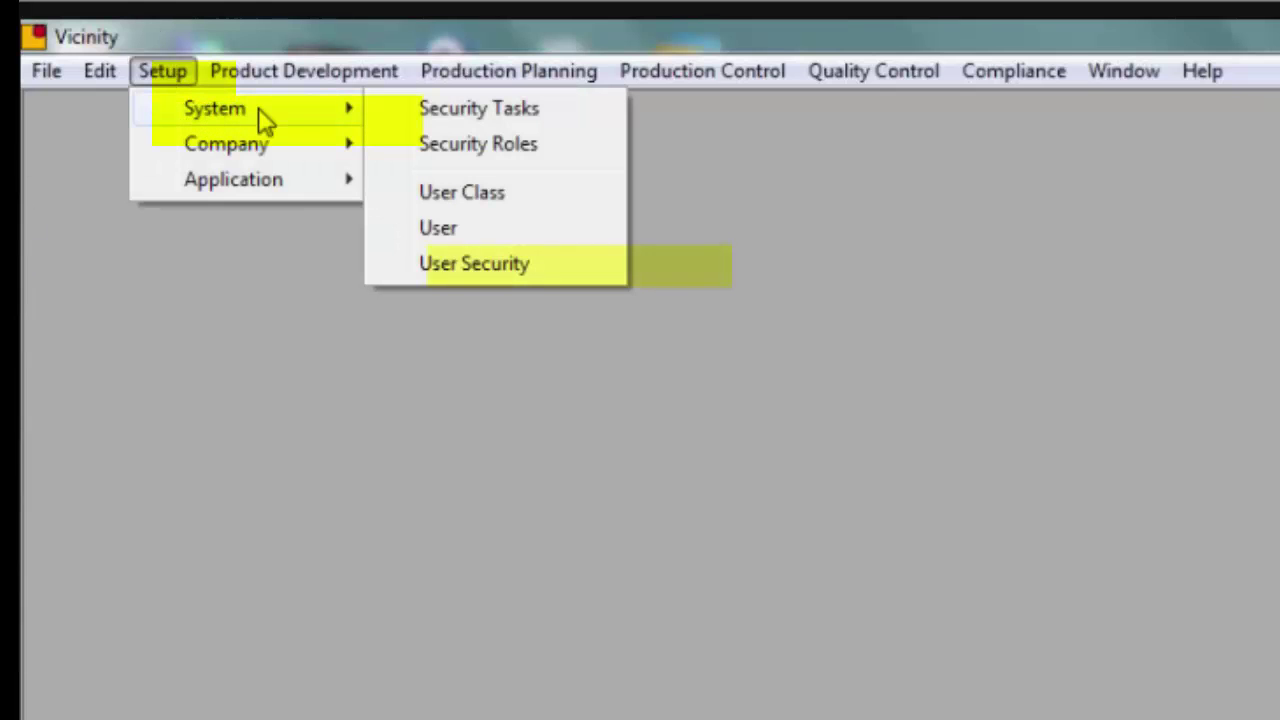
{"action": "left_click", "coordinate": [450, 232]}
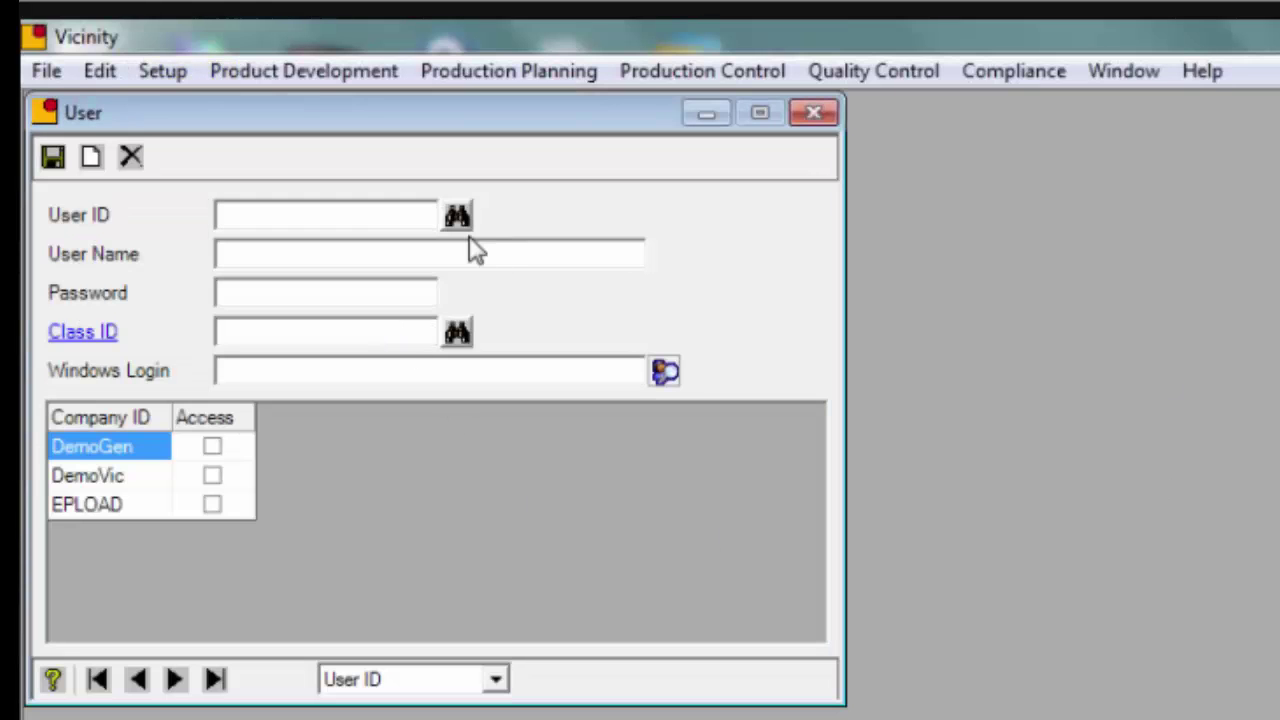
{"action": "left_click", "coordinate": [103, 681]}
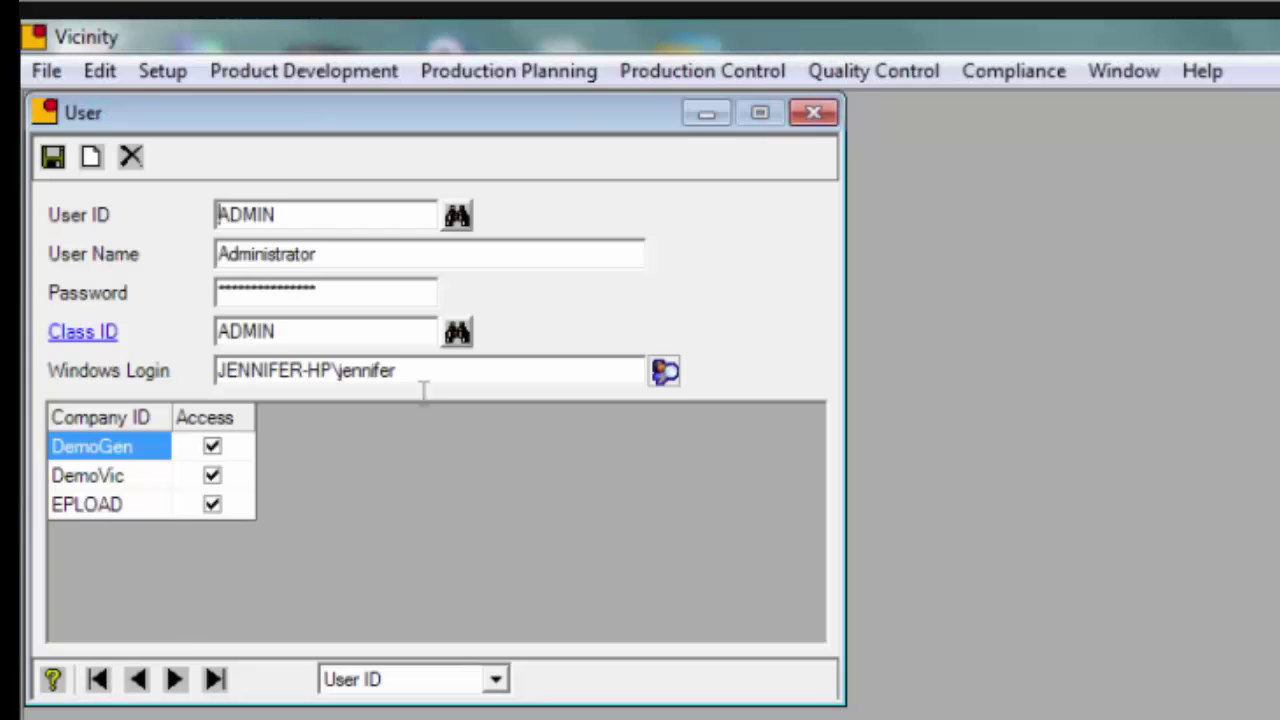
Review the ADMIN record's user ID, name, password, class ID and Windows login fields
{"action": "left_click_drag", "start_coordinate": [298, 214], "coordinate": [195, 228]}
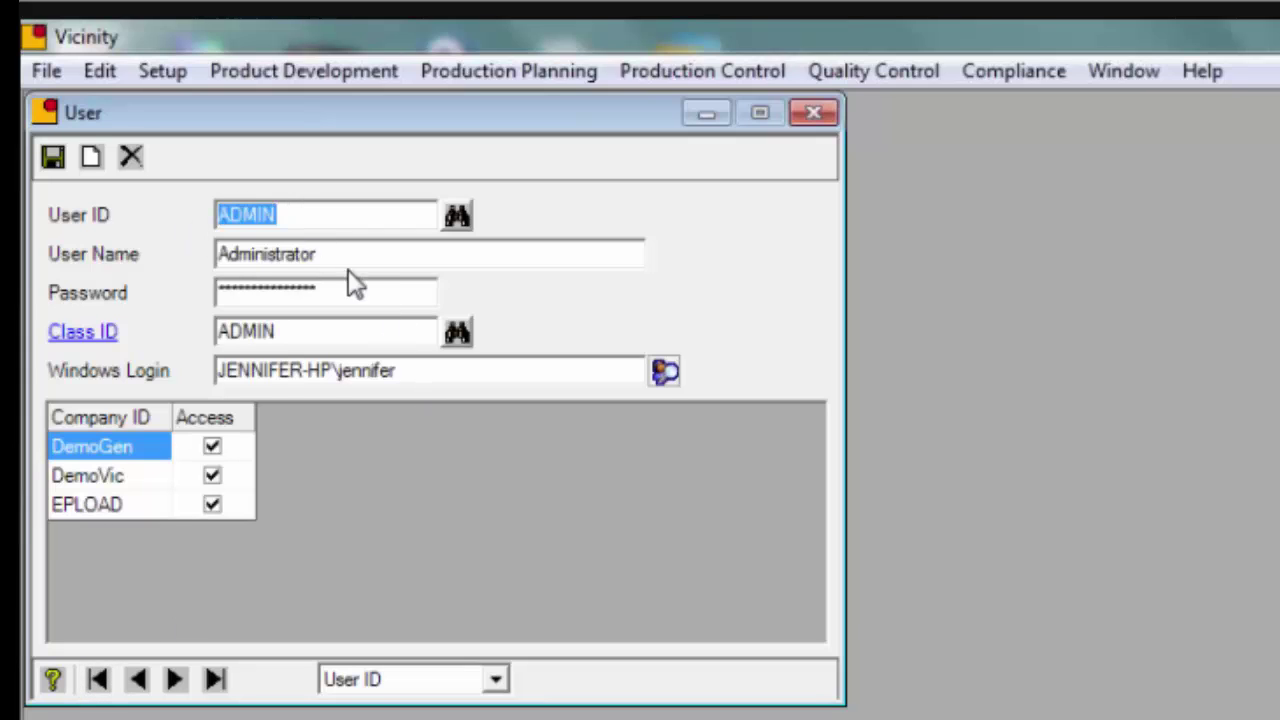
{"action": "left_click_drag", "start_coordinate": [349, 257], "coordinate": [124, 255]}
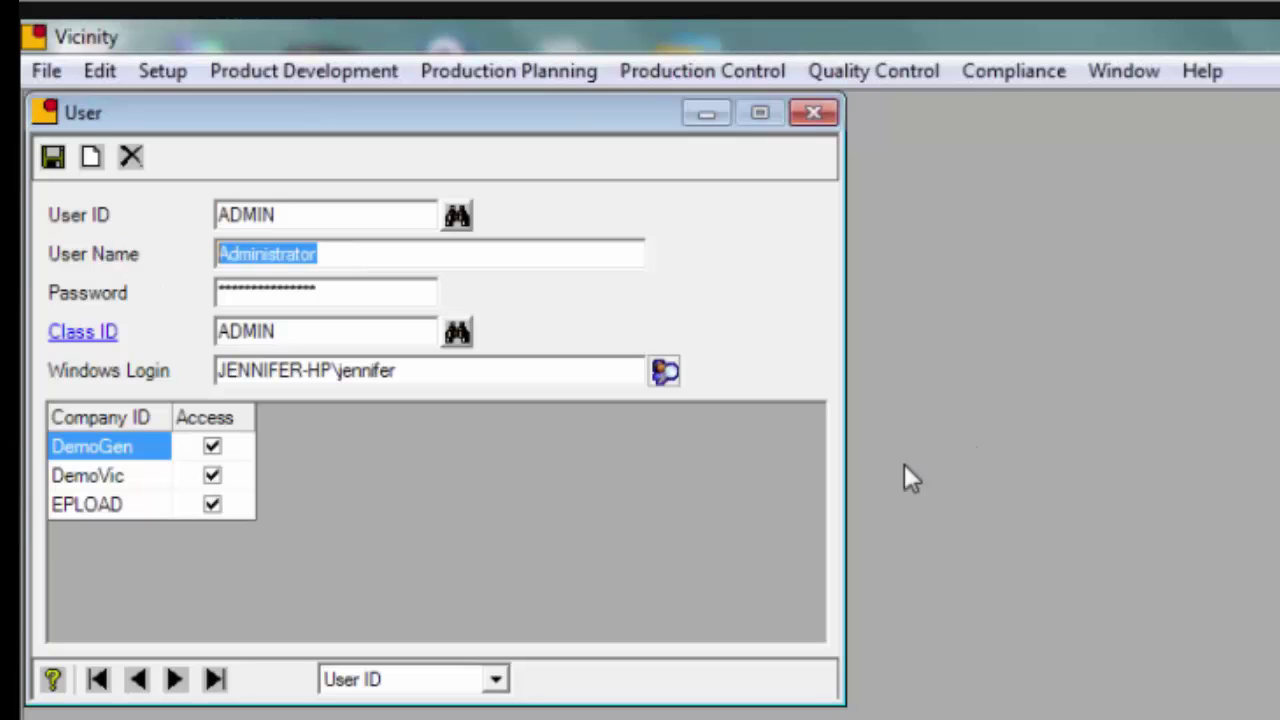
{"action": "left_click_drag", "start_coordinate": [365, 295], "coordinate": [167, 300]}
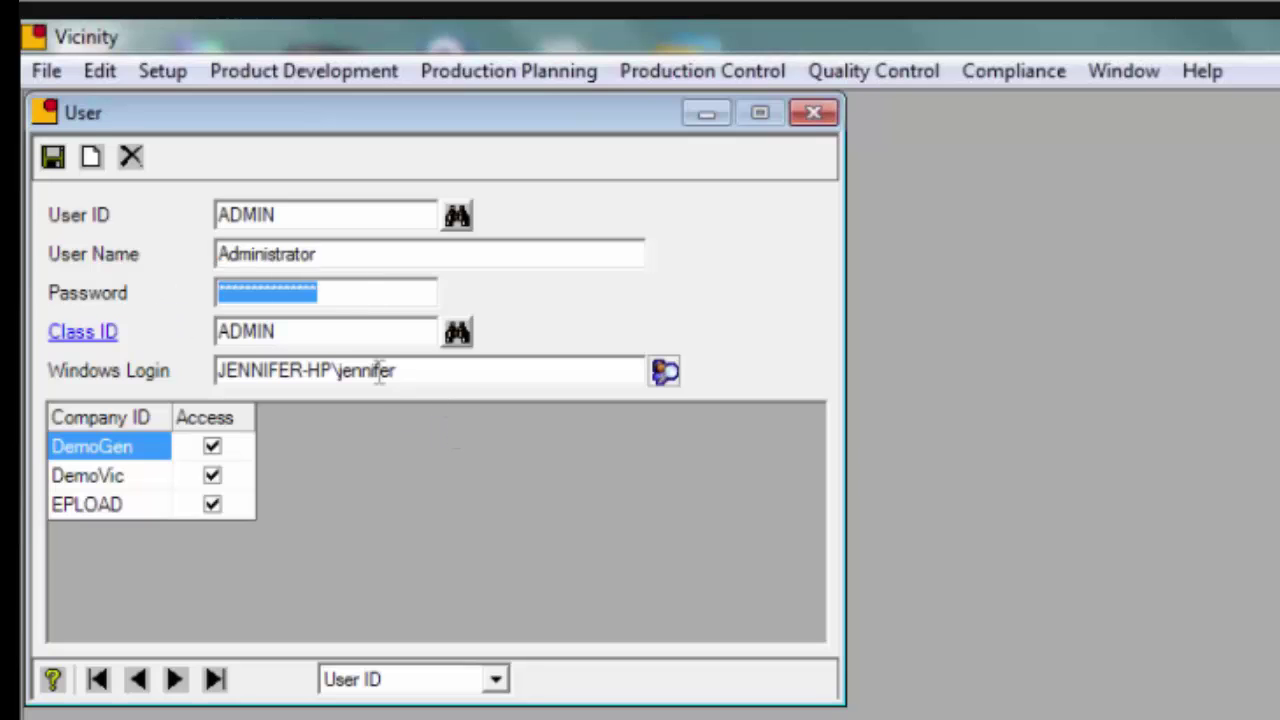
{"action": "left_click_drag", "start_coordinate": [310, 336], "coordinate": [108, 312]}
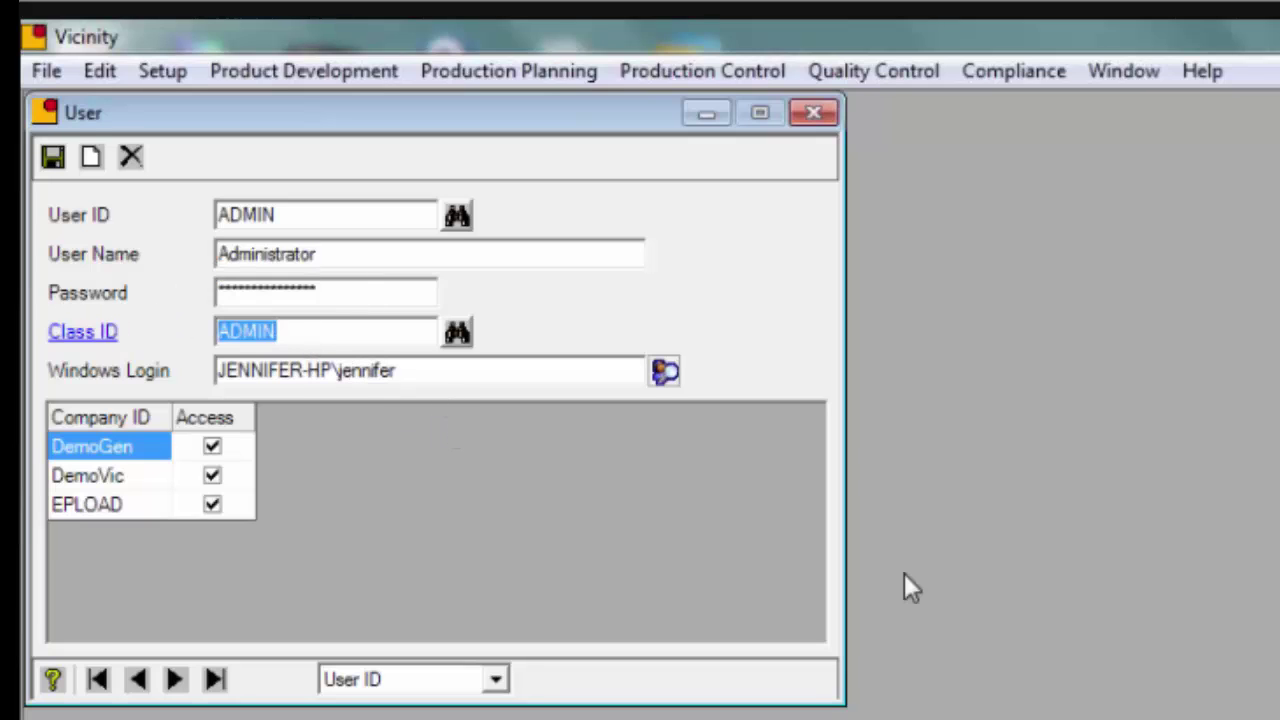
{"action": "left_click", "coordinate": [421, 371]}
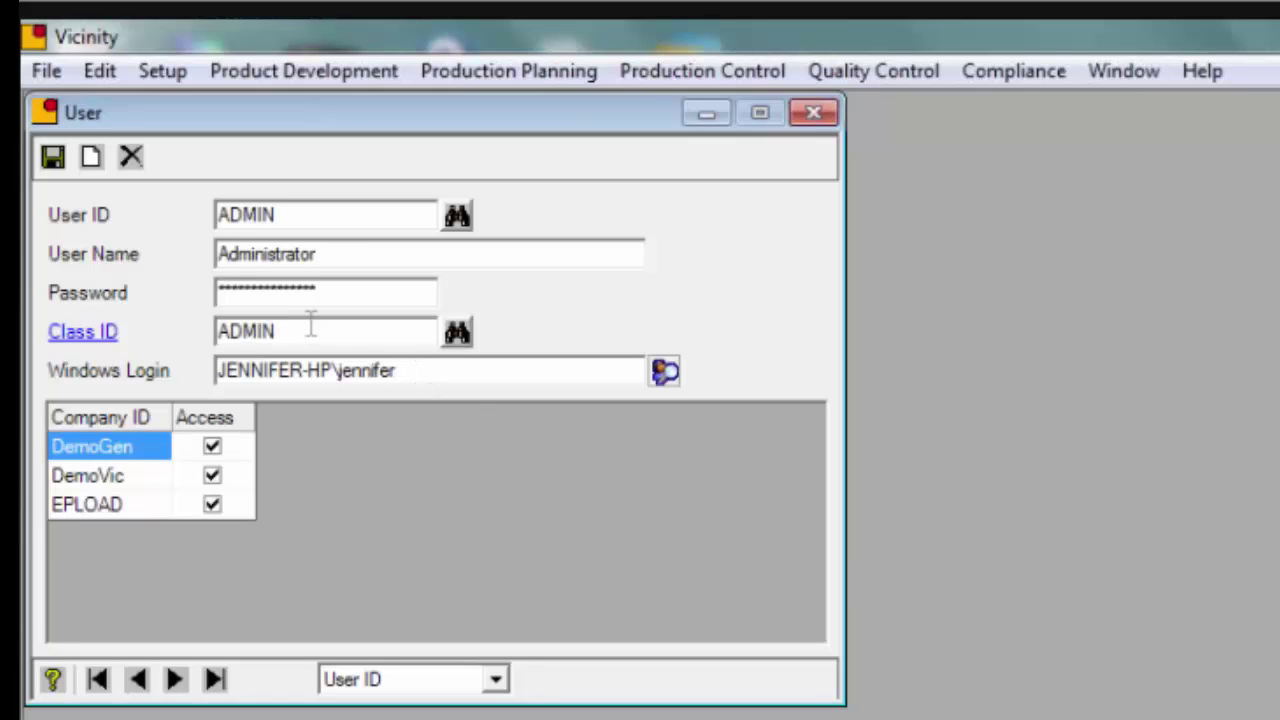
{"action": "left_click_drag", "start_coordinate": [434, 371], "coordinate": [226, 377]}
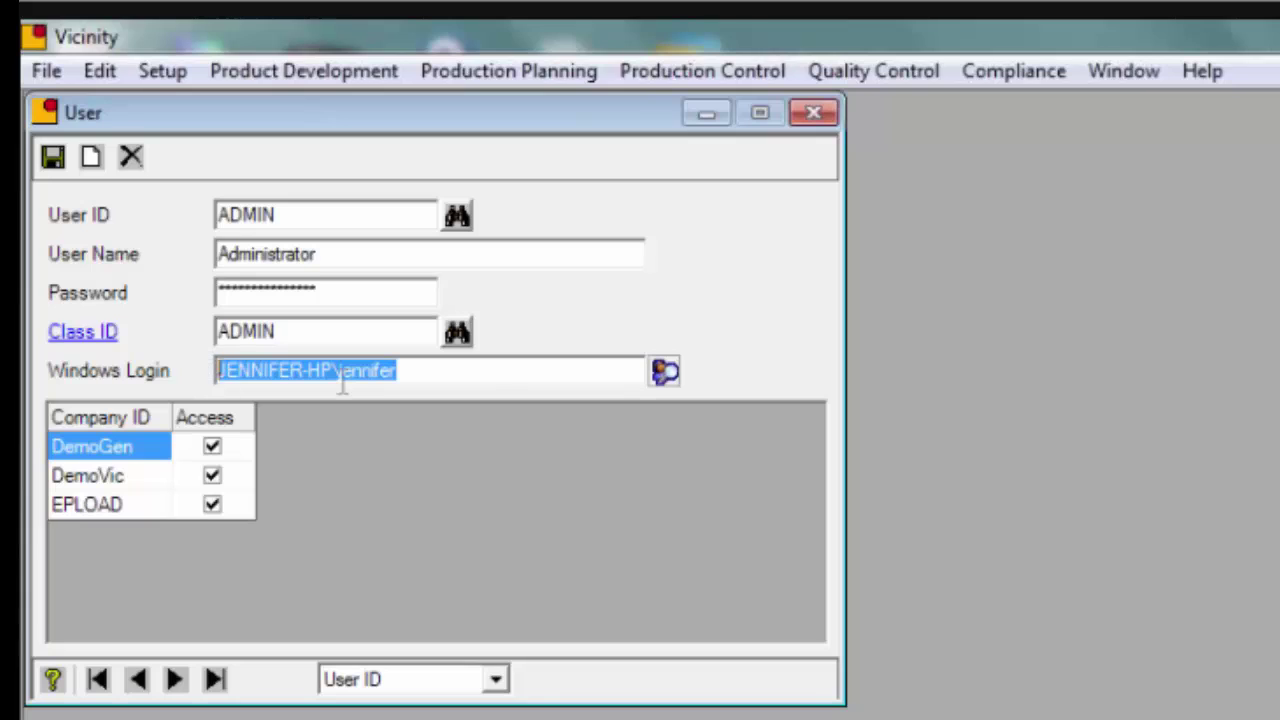
{"action": "left_click", "coordinate": [482, 374]}
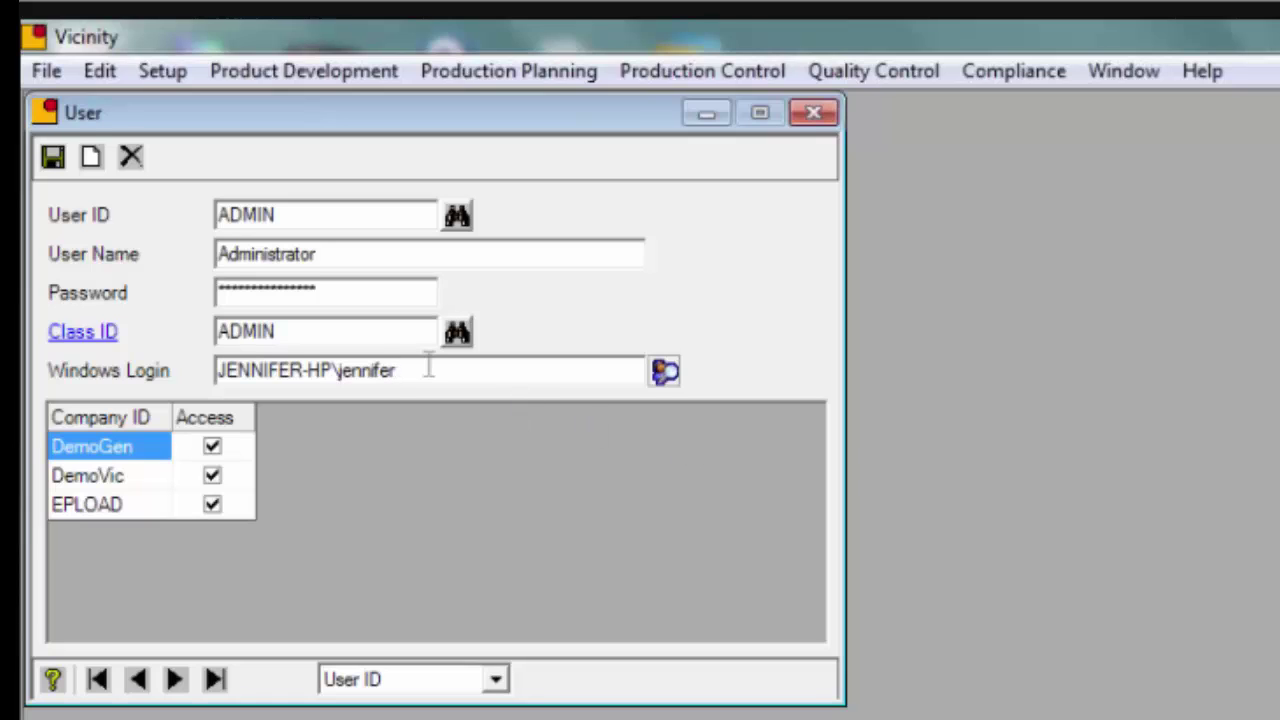
{"action": "left_click_drag", "start_coordinate": [428, 368], "coordinate": [118, 390]}
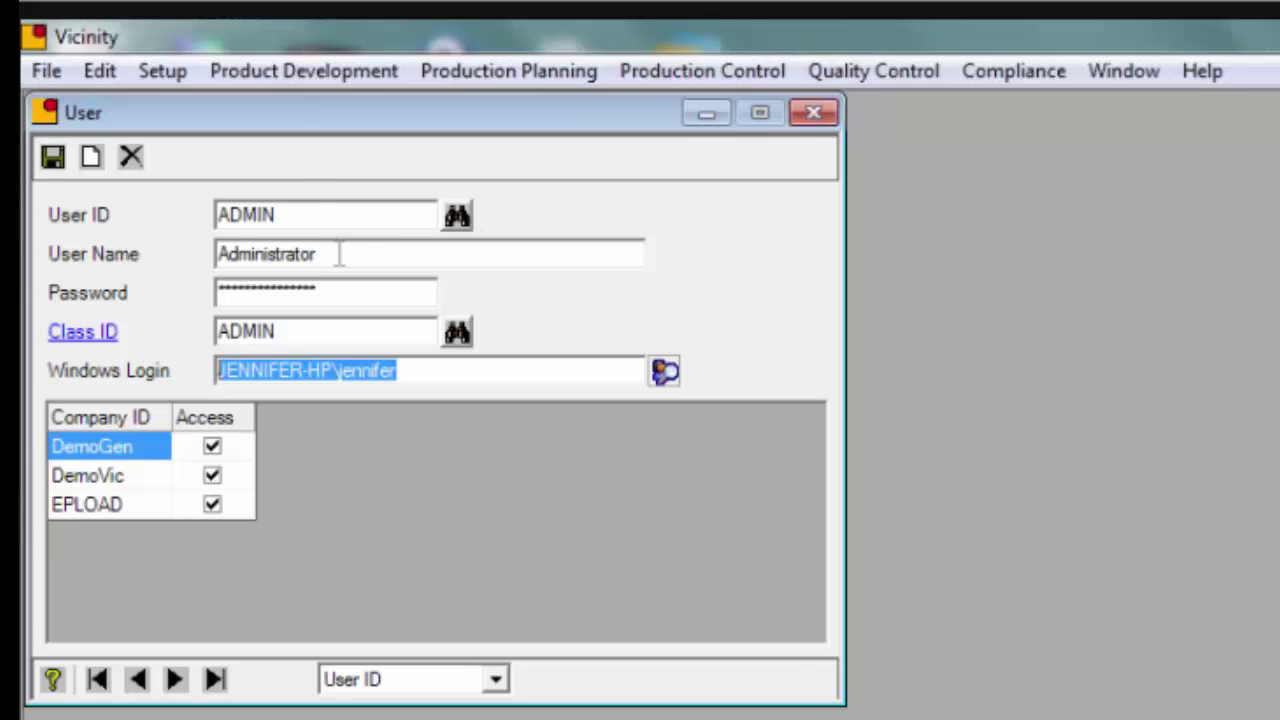
{"action": "left_click", "coordinate": [316, 215]}
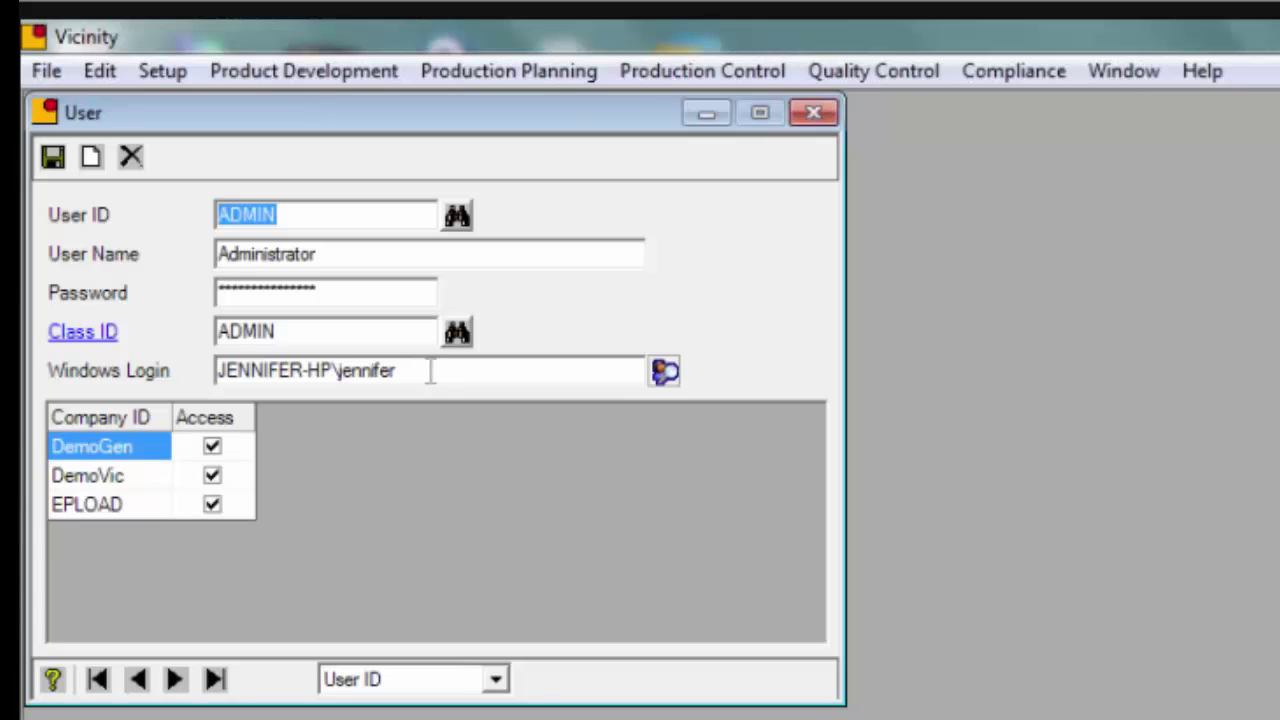
{"action": "left_click", "coordinate": [421, 371]}
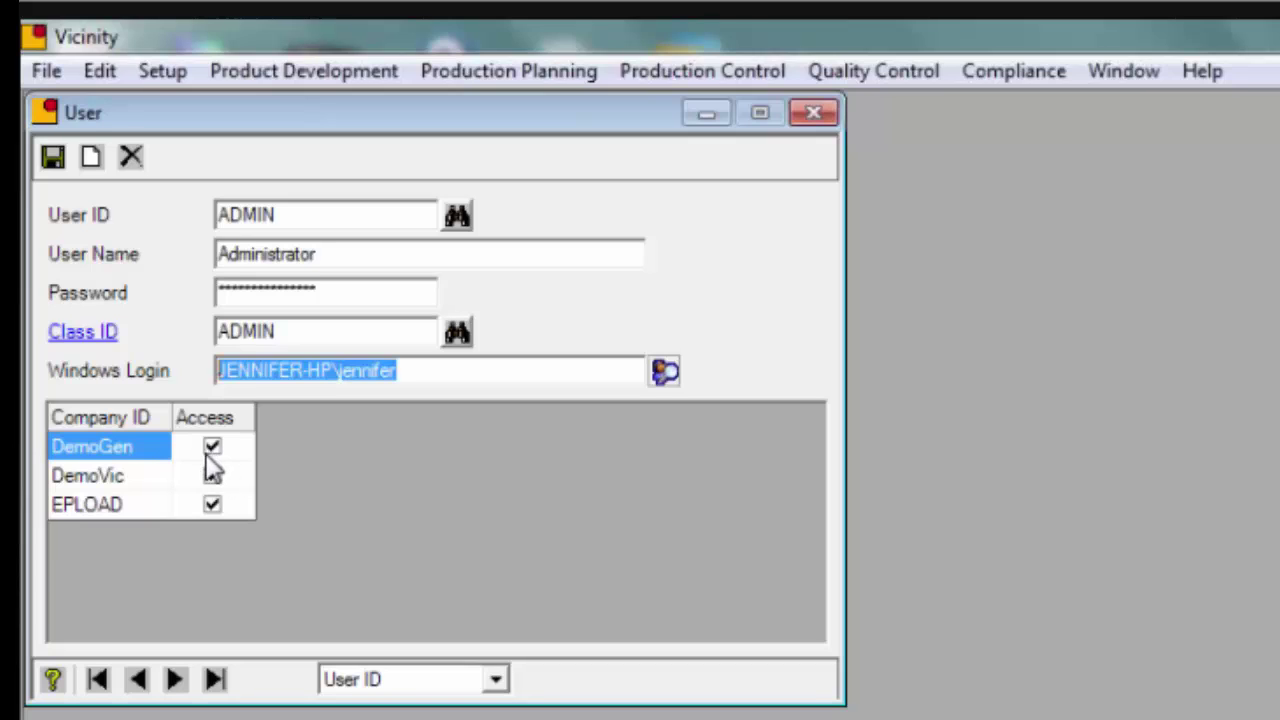
{"action": "left_click", "coordinate": [229, 450]}
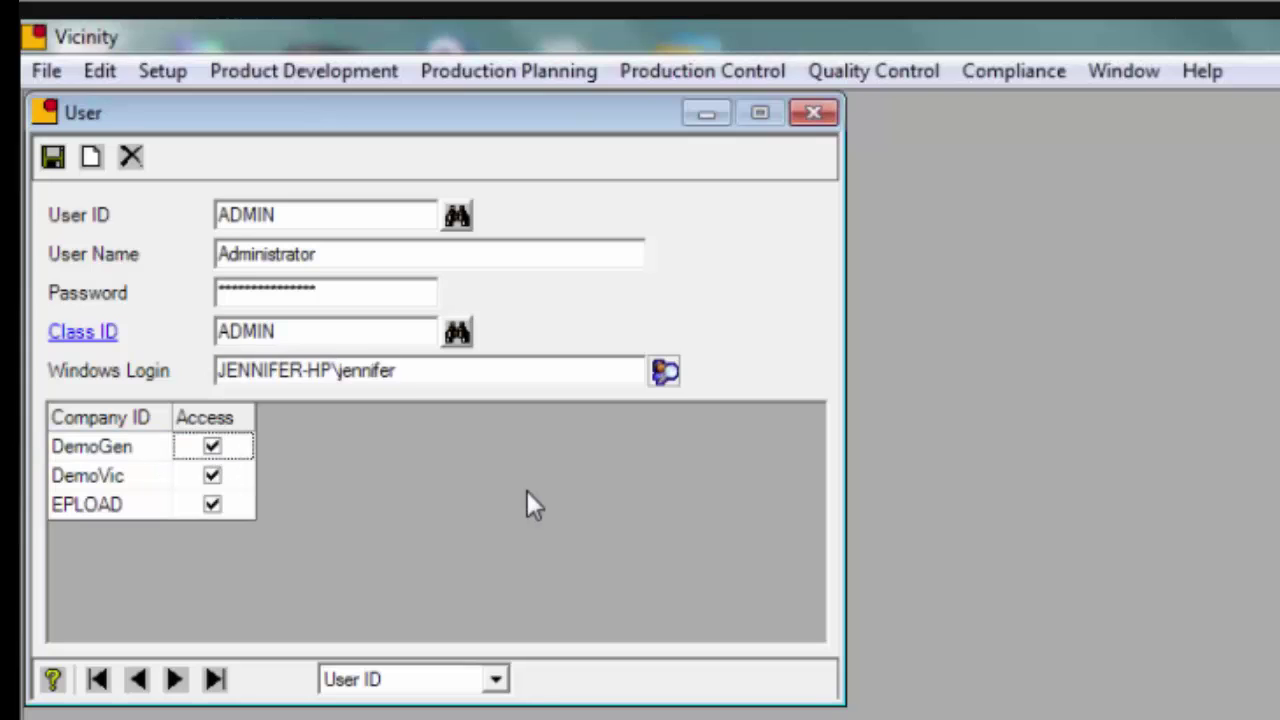
{"action": "left_click_drag", "start_coordinate": [323, 331], "coordinate": [216, 331]}
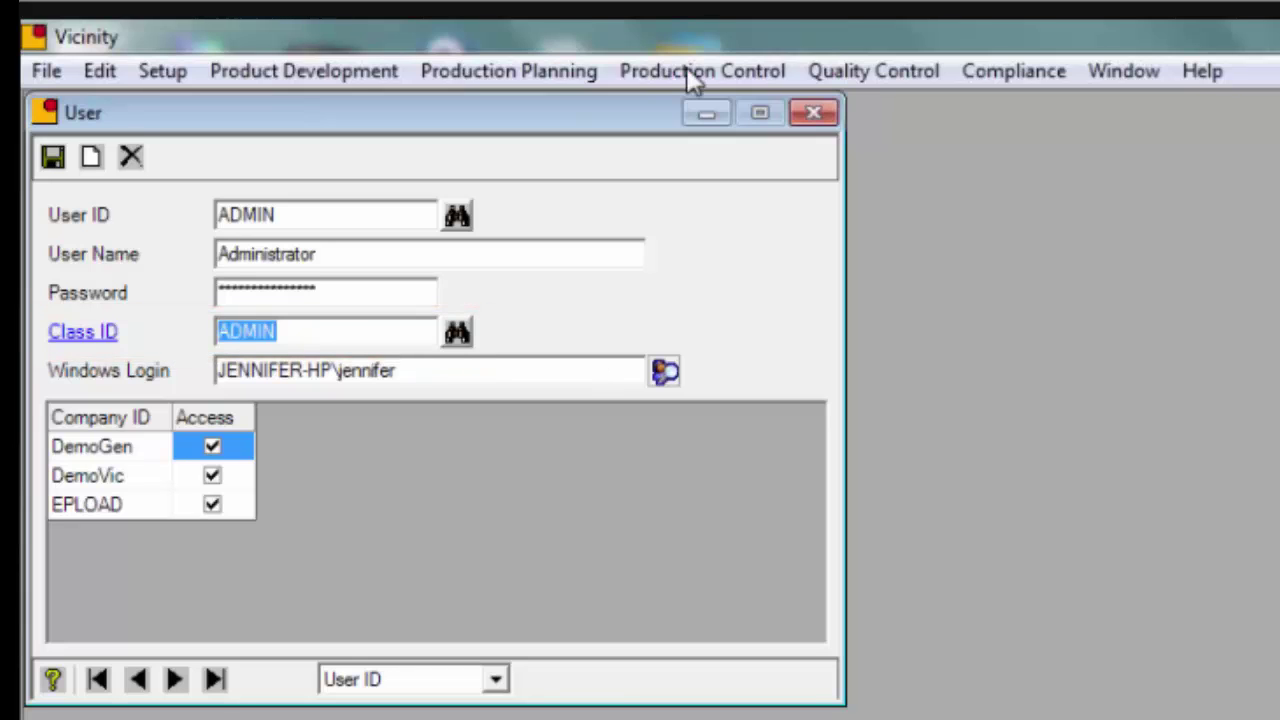
Open Setup > System > User Class and load the ADMIN (Administrators) class via Find
{"action": "left_click", "coordinate": [177, 69]}
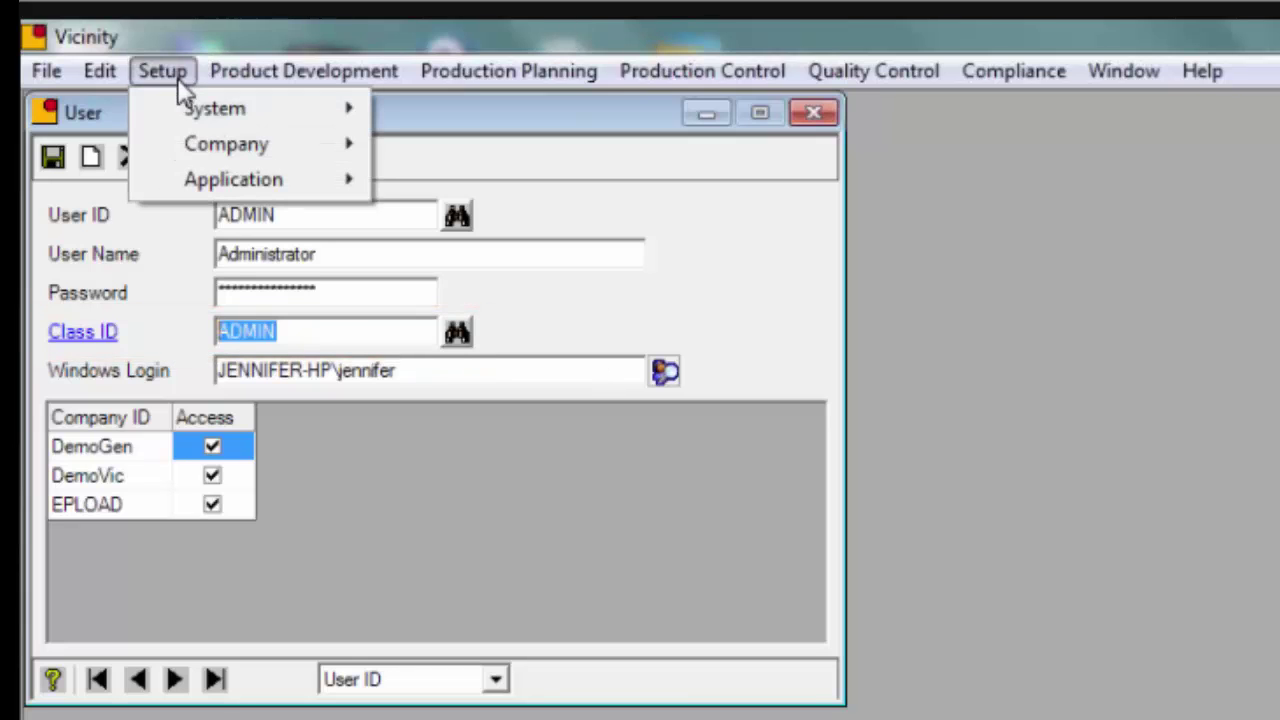
{"action": "mouse_move", "coordinate": [200, 118]}
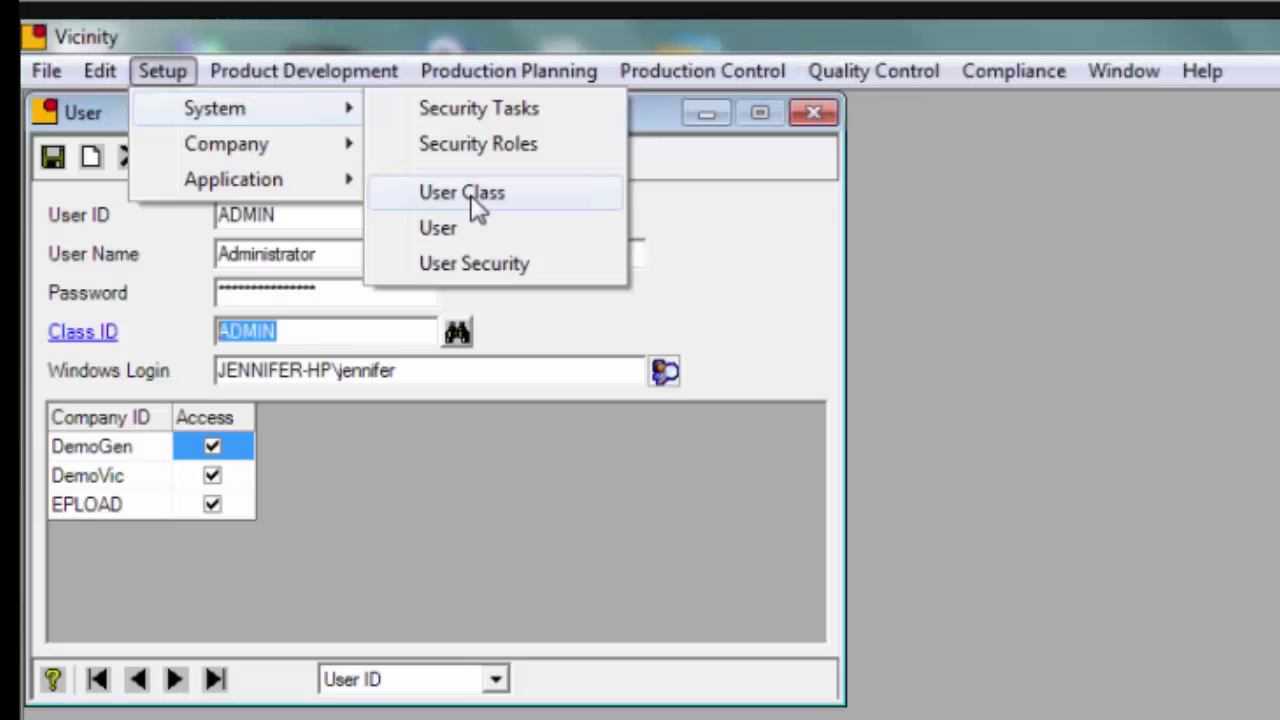
{"action": "left_click", "coordinate": [470, 193]}
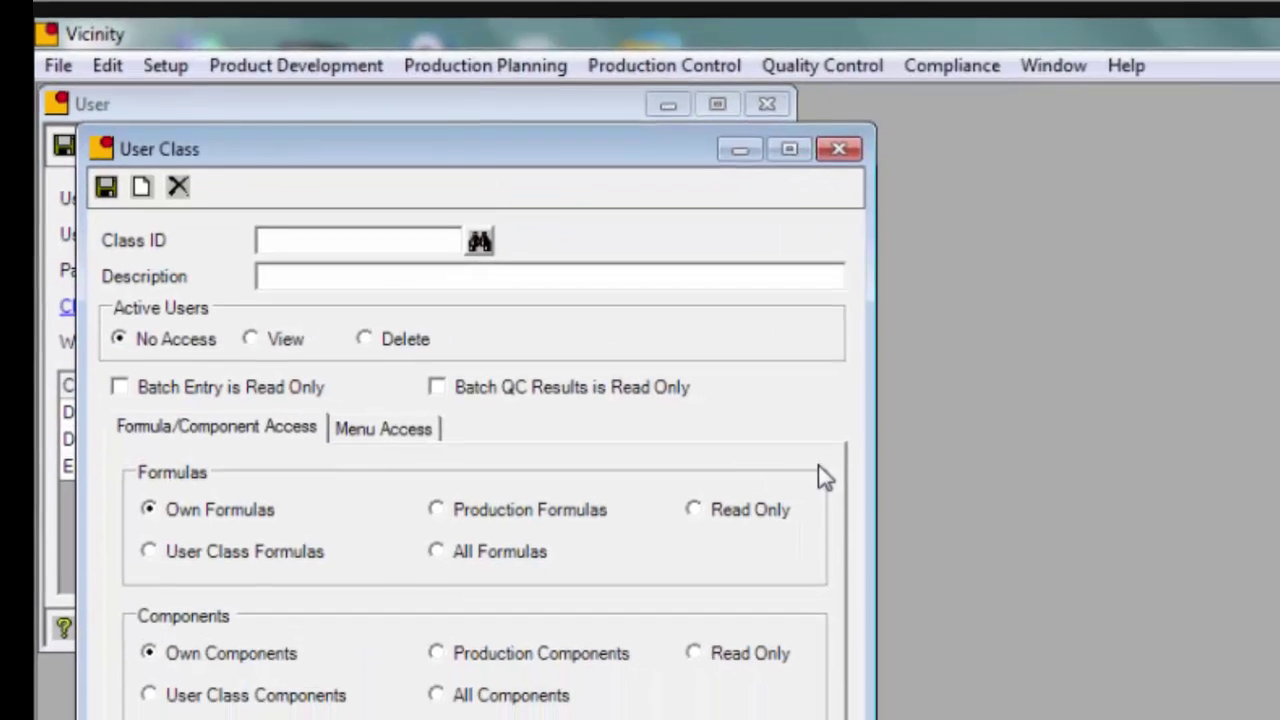
{"action": "left_click", "coordinate": [480, 241]}
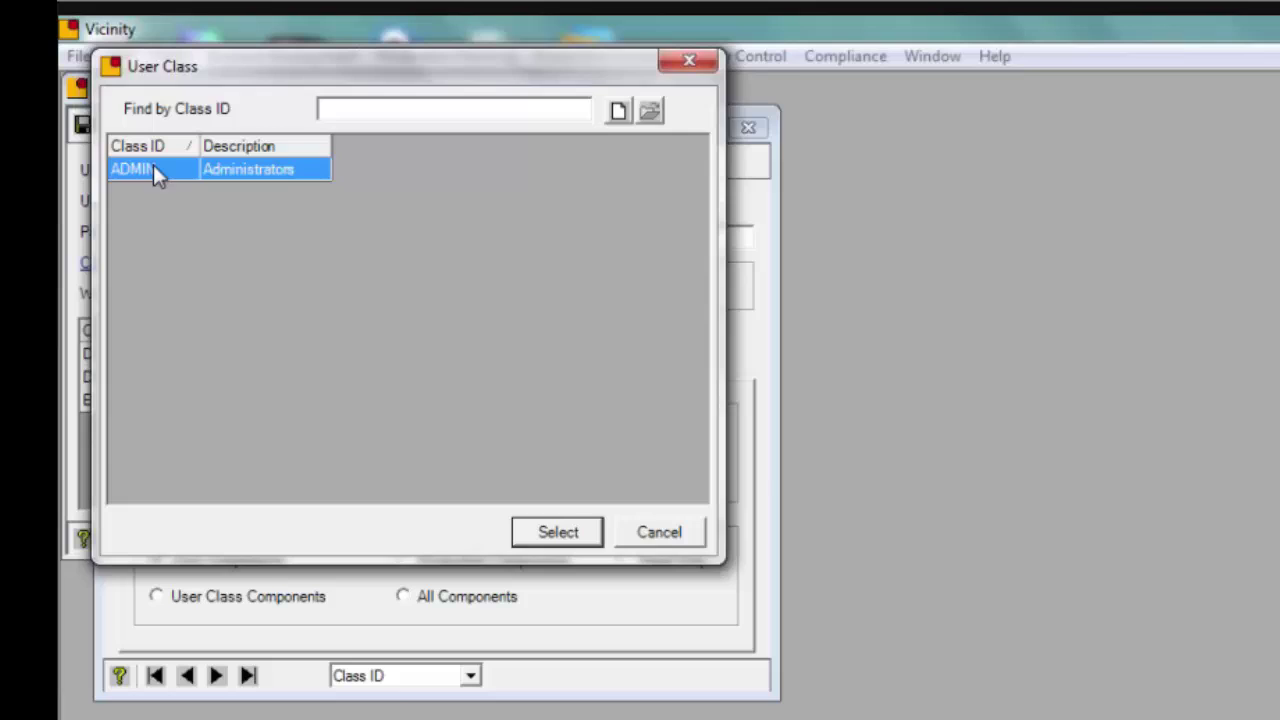
{"action": "double_click", "coordinate": [154, 168]}
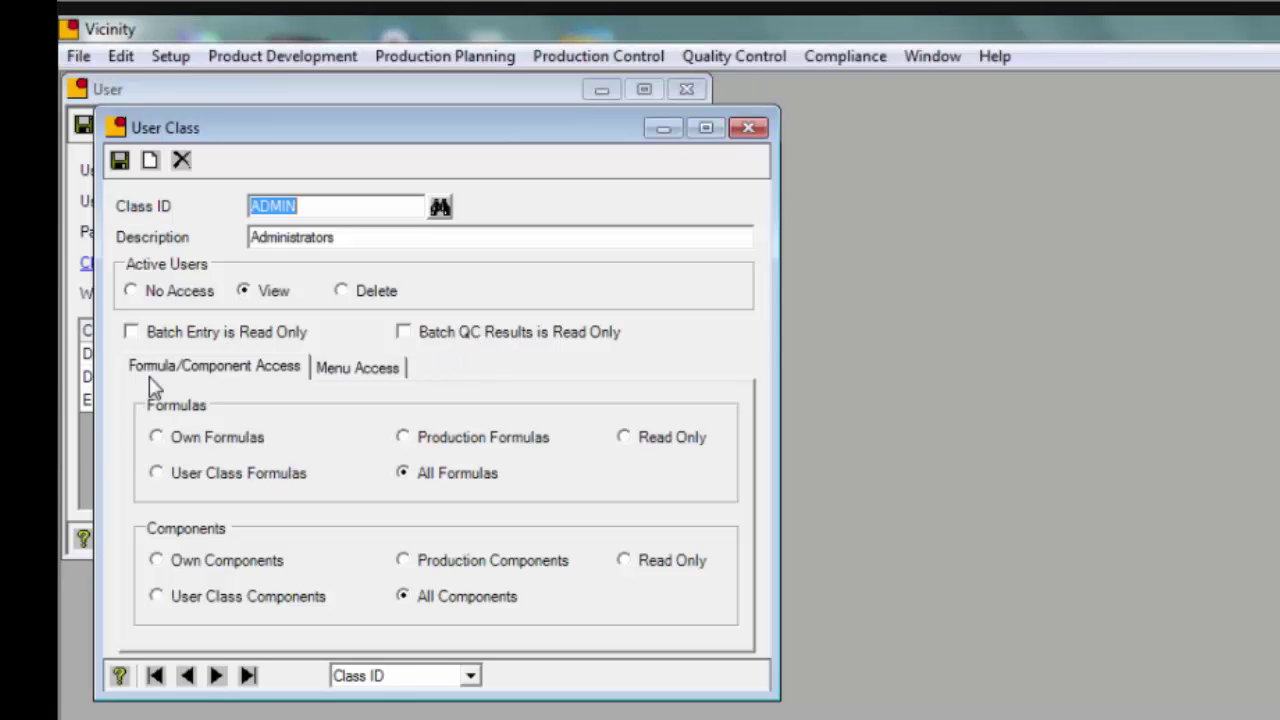
{"action": "left_click", "coordinate": [78, 56]}
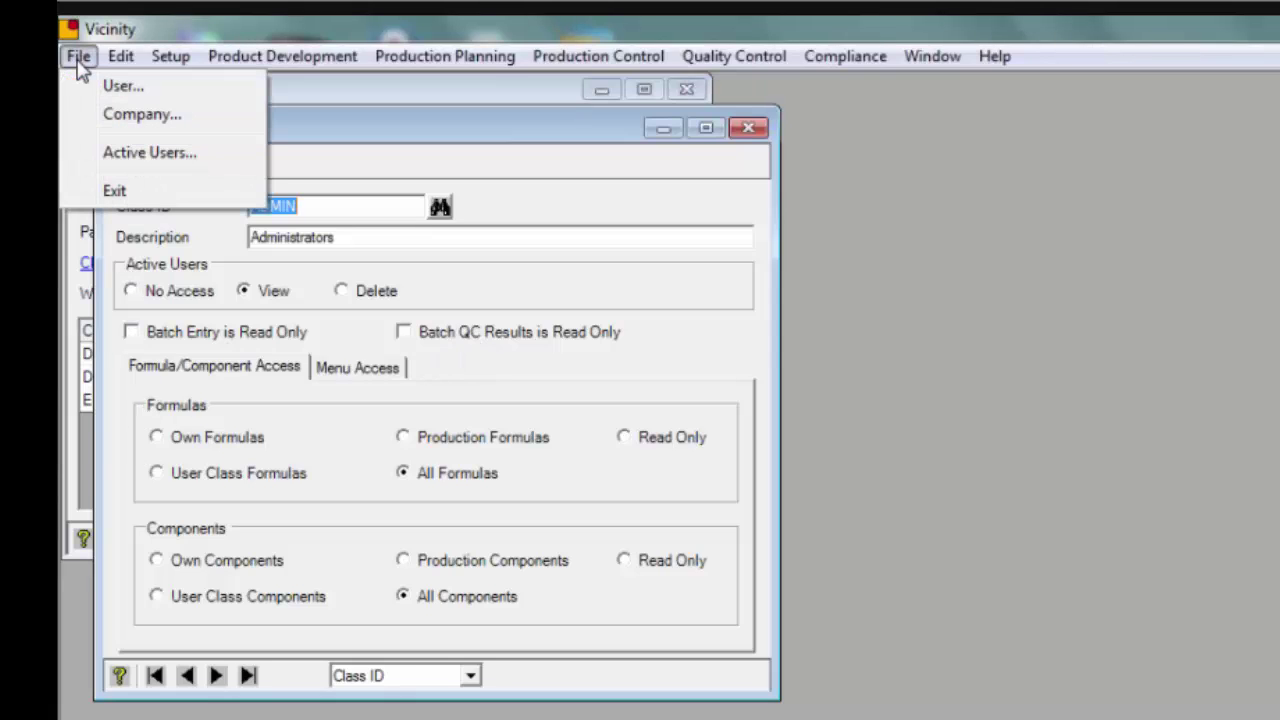
Show the File > Active Users list, with ADMIN logged in to DemoVic
{"action": "left_click", "coordinate": [136, 154]}
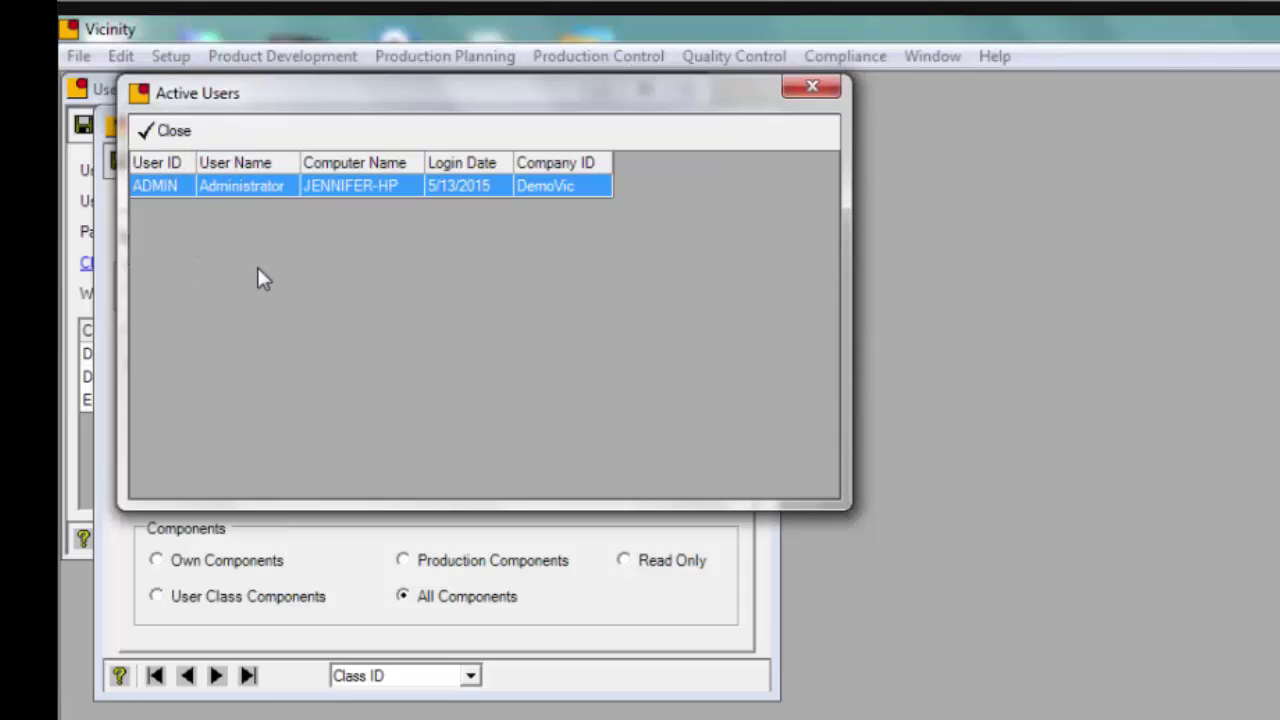
Close Active Users and set the ADMIN class's Active Users access to Delete
{"action": "left_click", "coordinate": [814, 92]}
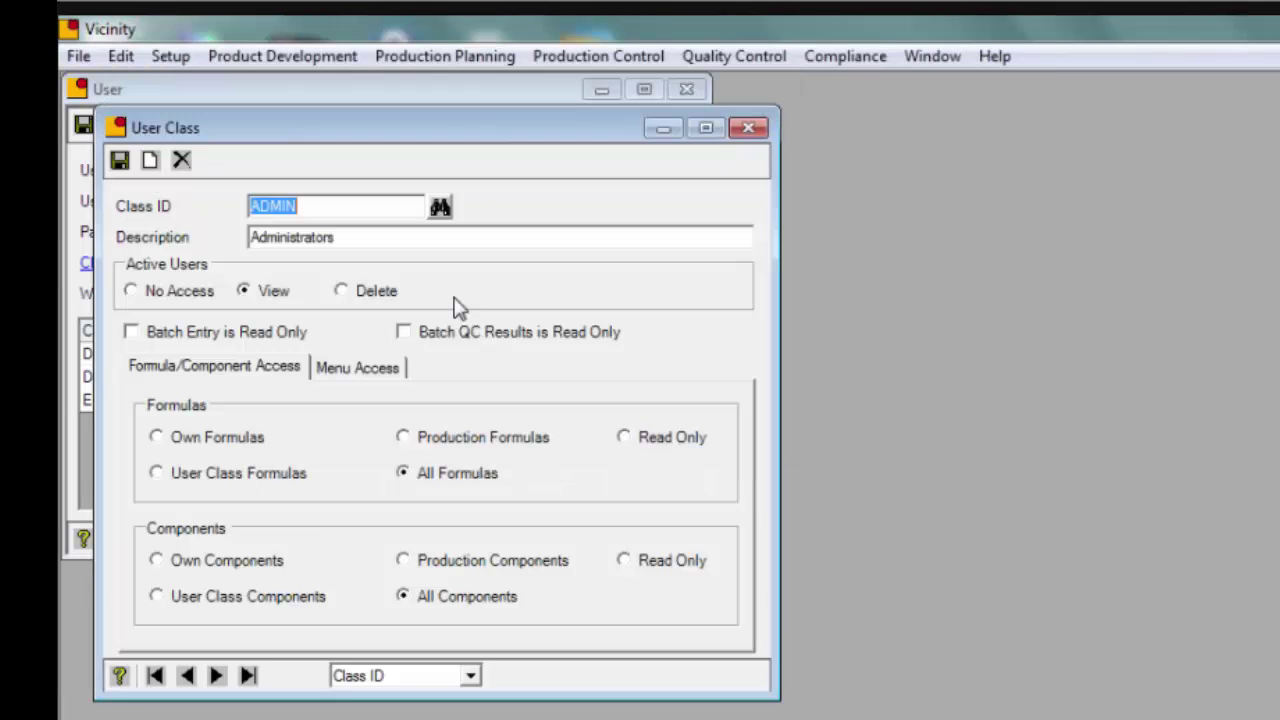
{"action": "left_click", "coordinate": [147, 300]}
{"action": "left_click", "coordinate": [270, 292]}
{"action": "left_click", "coordinate": [372, 291]}
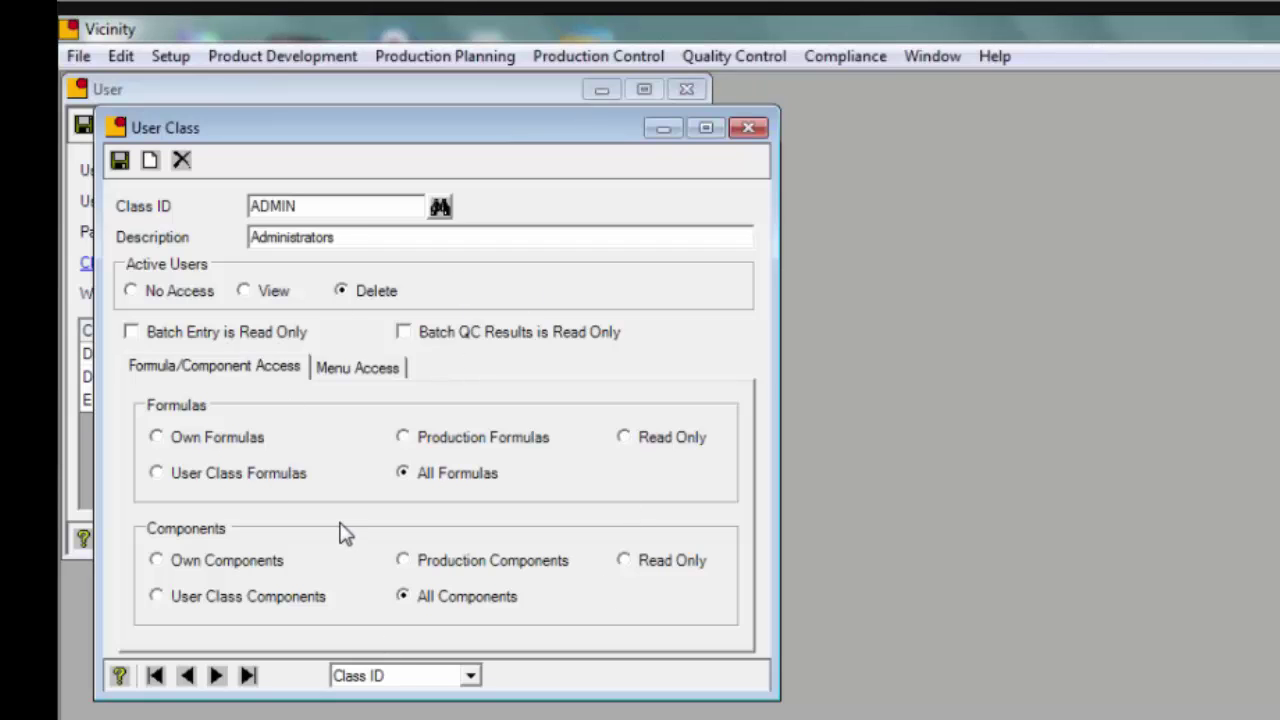
Show the ADMIN class's Menu Access for the Product Development module
{"action": "left_click", "coordinate": [337, 368]}
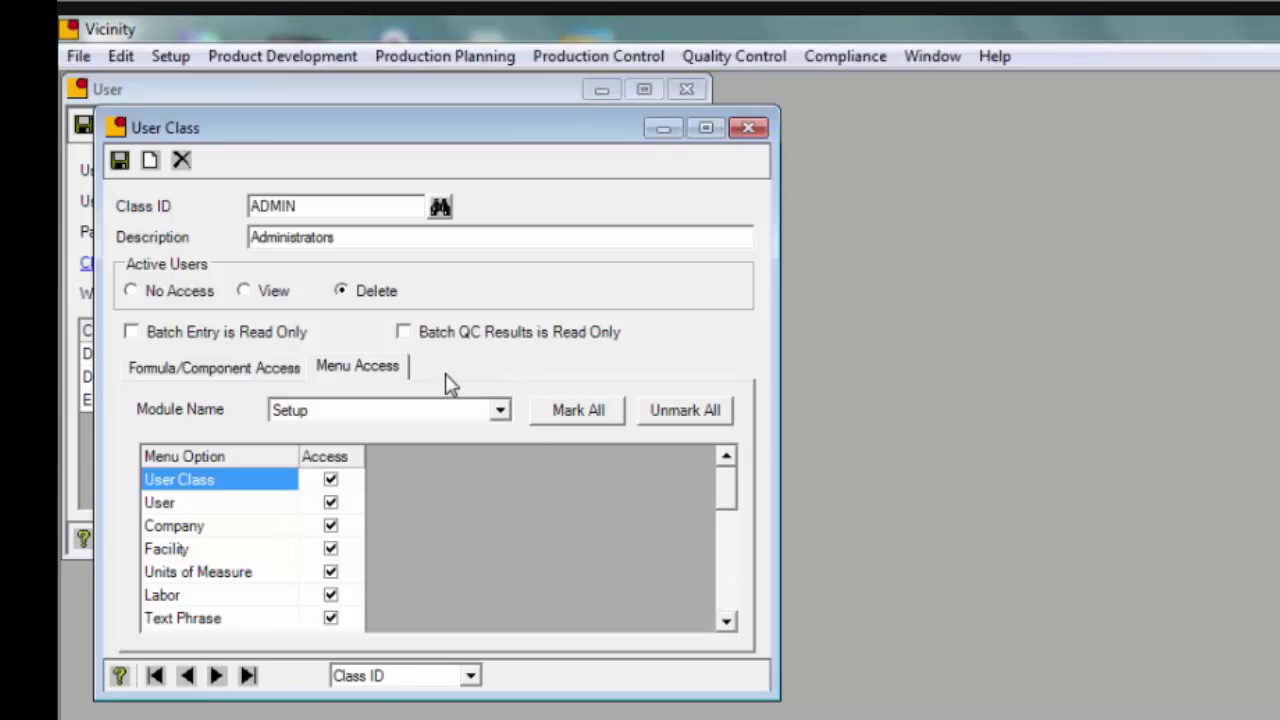
{"action": "left_click", "coordinate": [502, 412]}
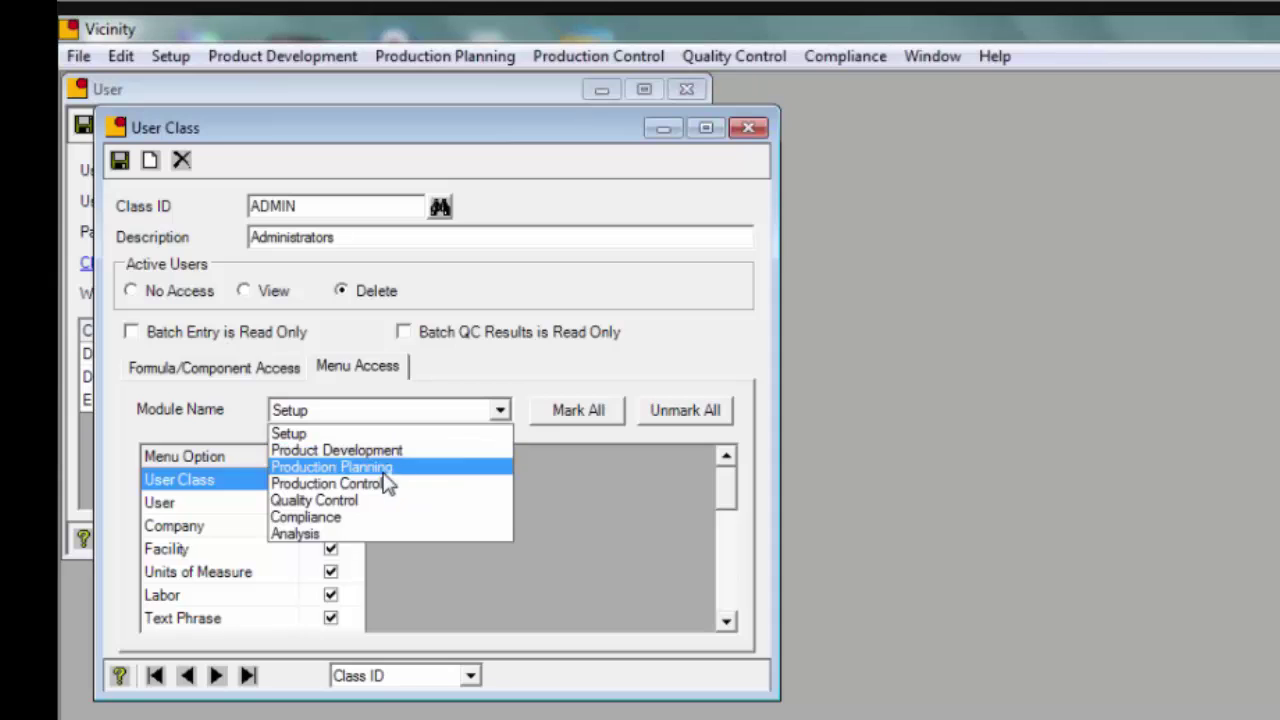
{"action": "left_click", "coordinate": [498, 414]}
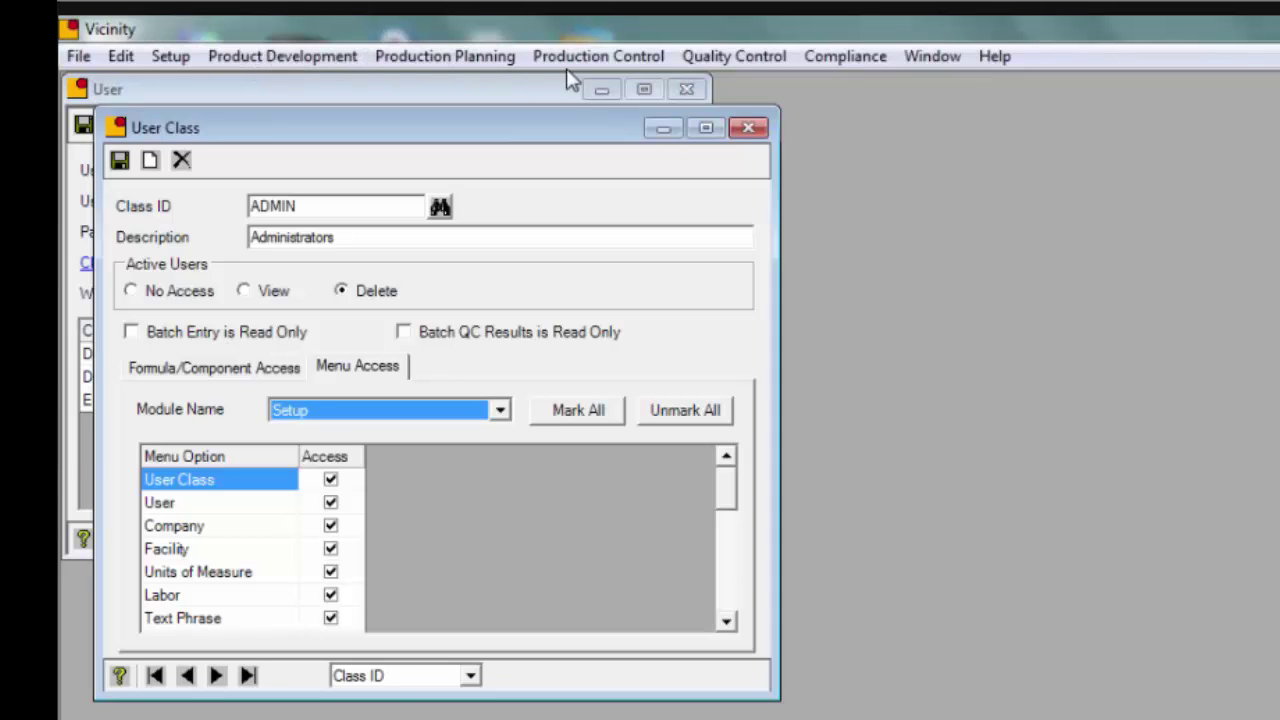
{"action": "left_click", "coordinate": [500, 412]}
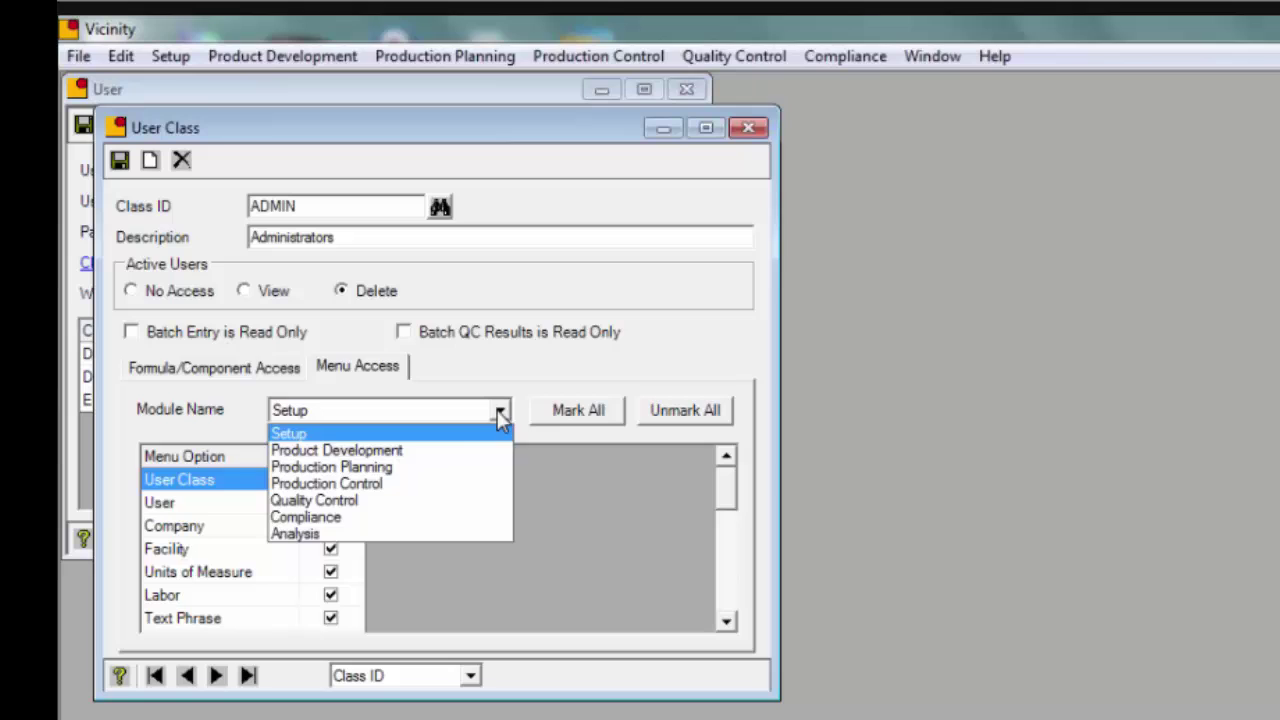
{"action": "left_click", "coordinate": [462, 450]}
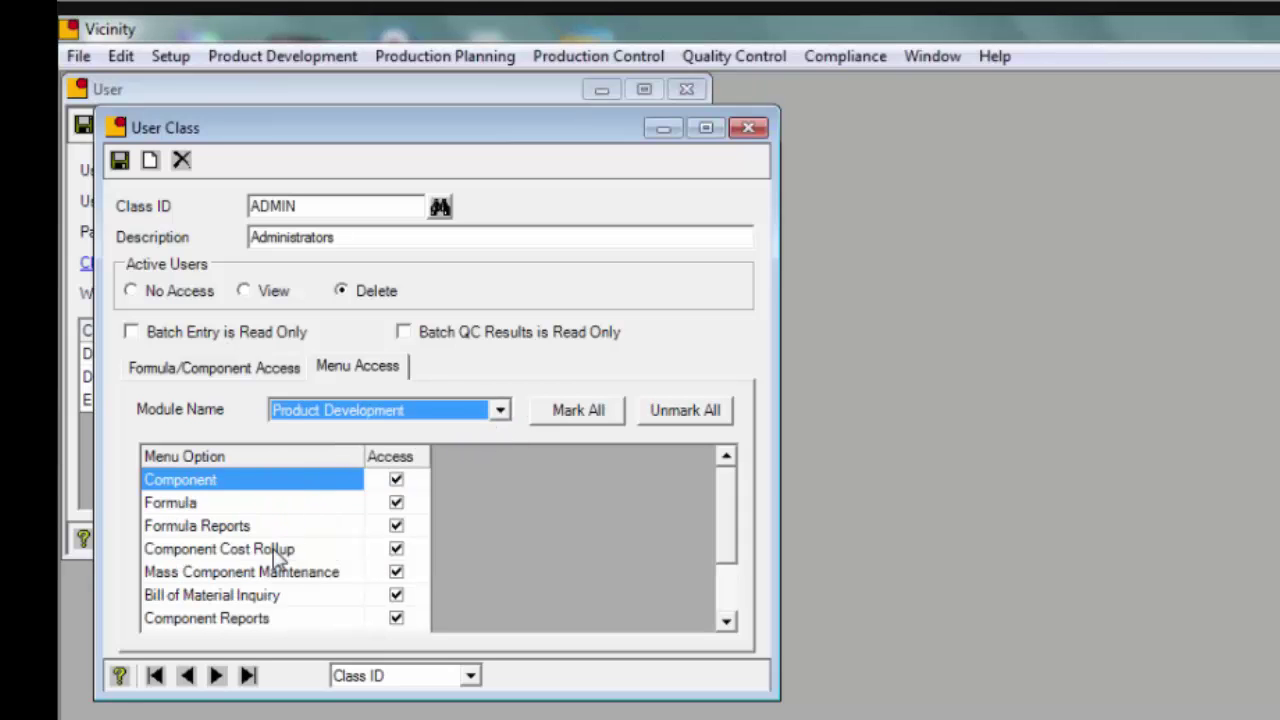
{"action": "left_click", "coordinate": [310, 60]}
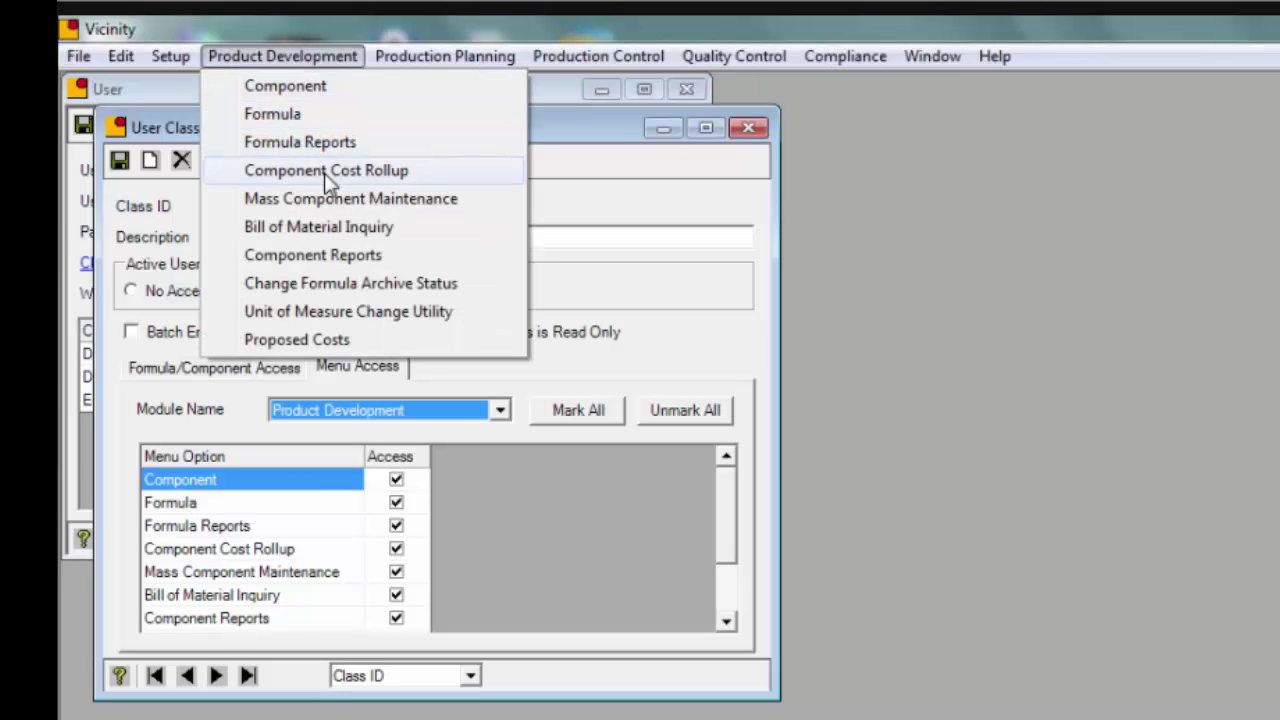
{"action": "left_click", "coordinate": [338, 58]}
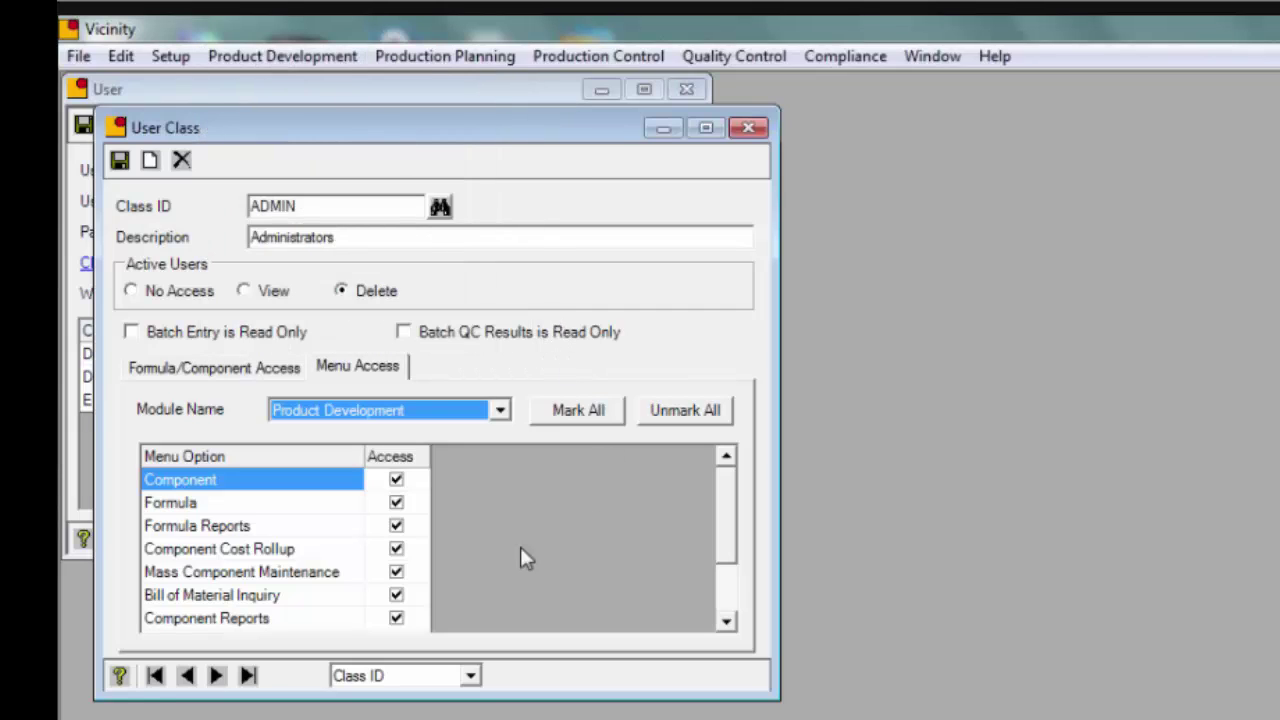
{"action": "left_click", "coordinate": [396, 573]}
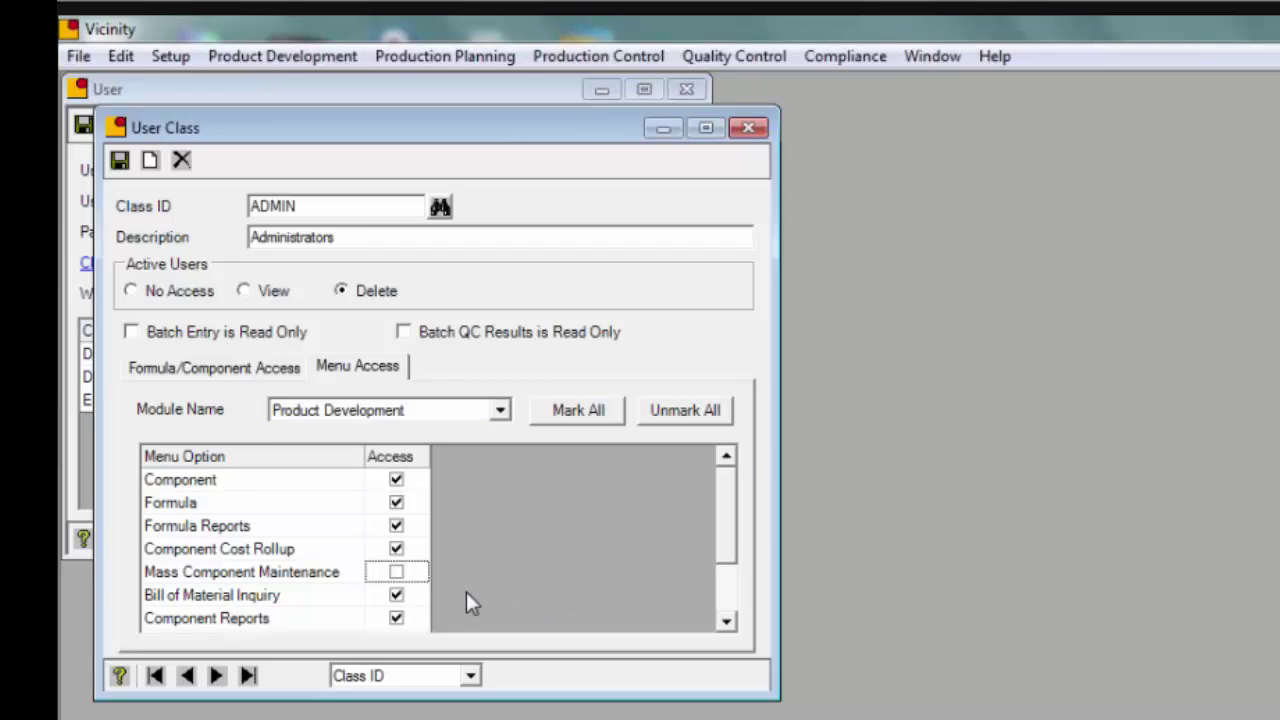
{"action": "left_click", "coordinate": [398, 574]}
Close the User Class and User windows, declining to save either
{"action": "left_click_drag", "start_coordinate": [572, 124], "coordinate": [721, 155]}
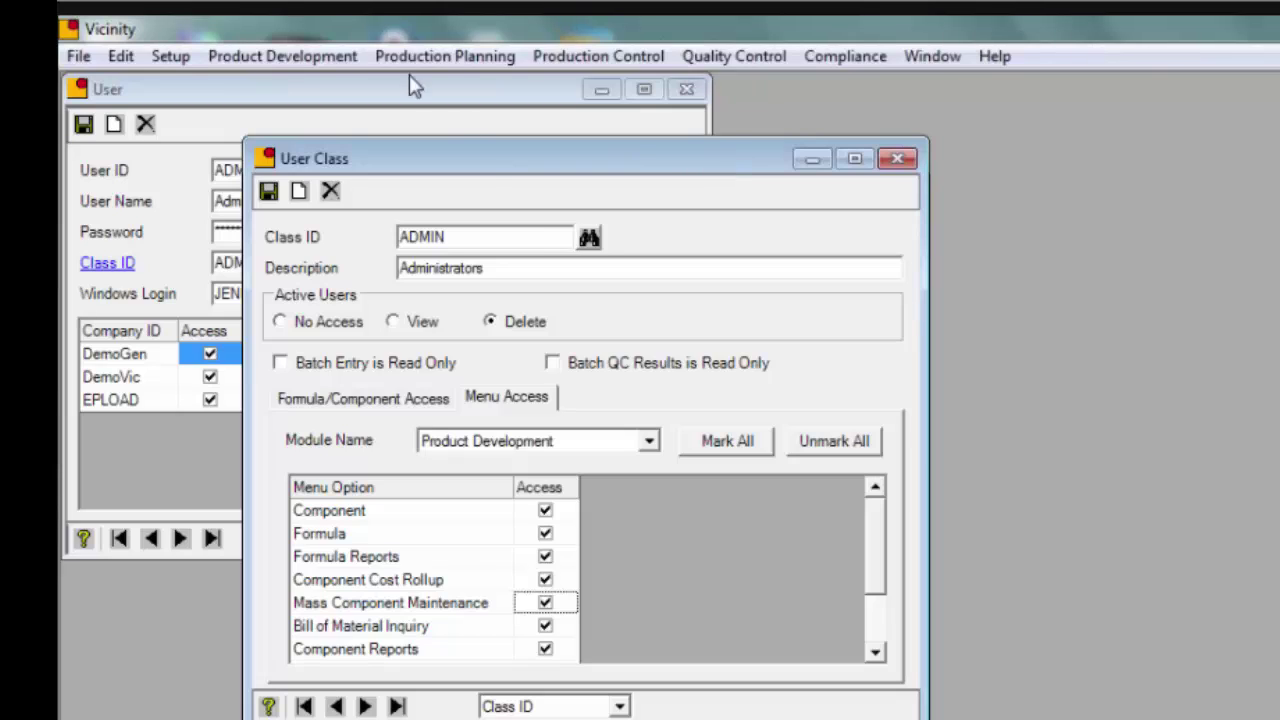
{"action": "left_click", "coordinate": [897, 159]}
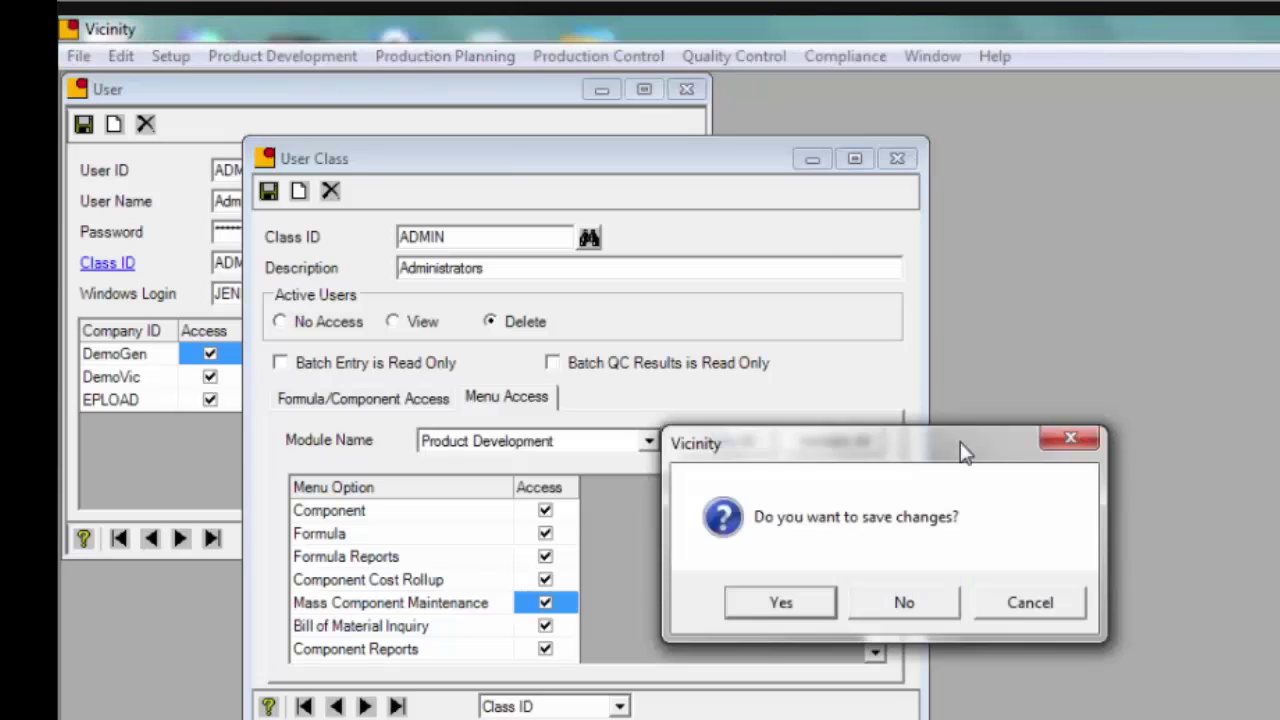
{"action": "left_click", "coordinate": [940, 604]}
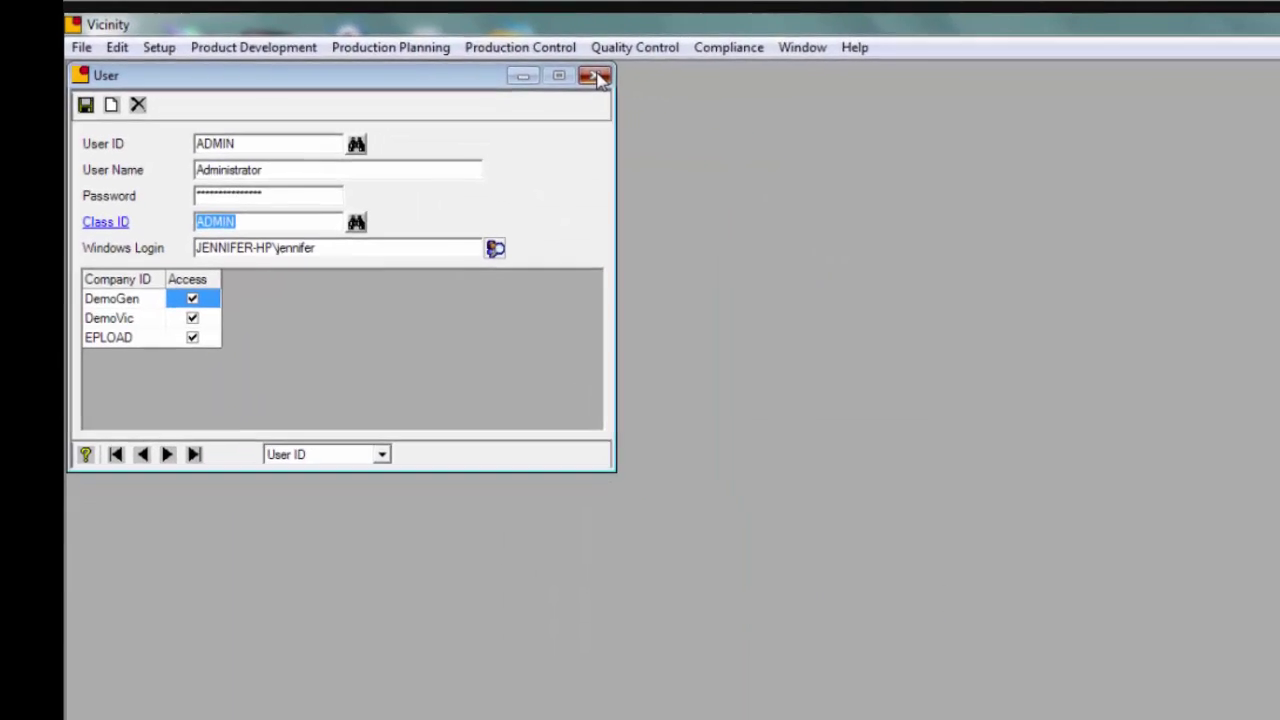
{"action": "left_click", "coordinate": [688, 91]}
{"action": "left_click", "coordinate": [902, 602]}
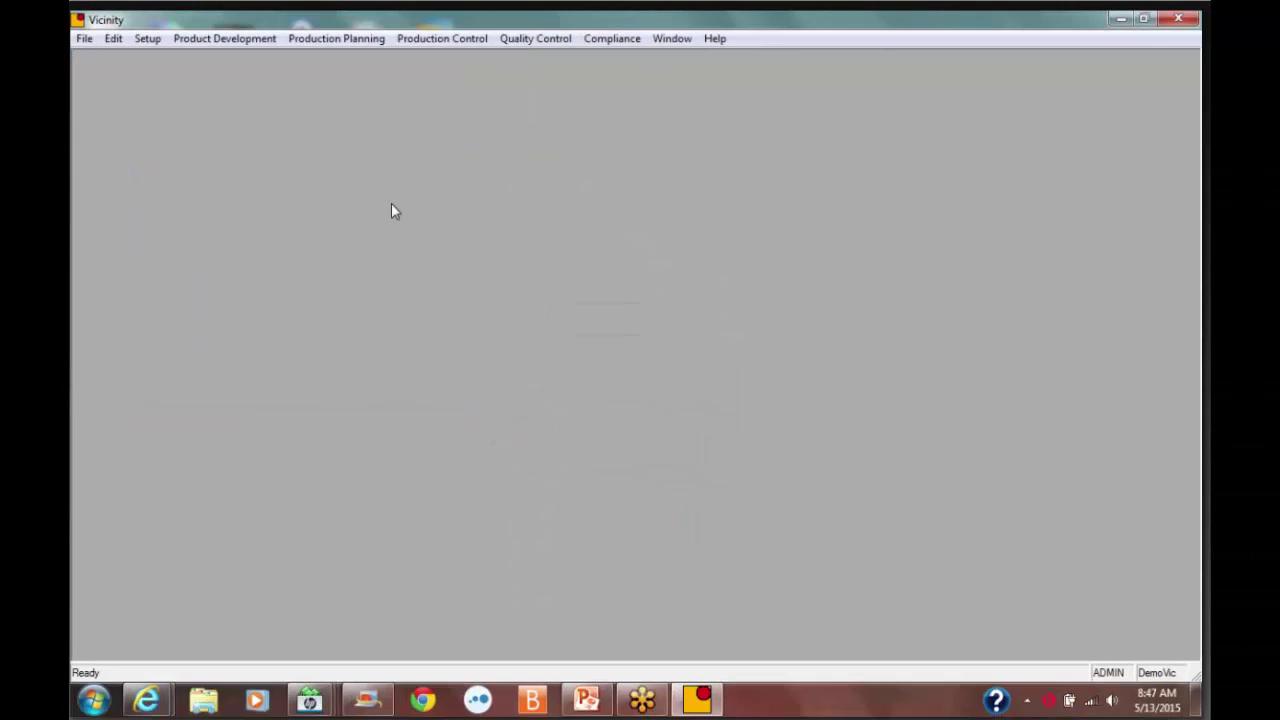
Minimize Vicinity and start VicinityView from the v4 desktop shortcut
{"action": "left_click", "coordinate": [1122, 20]}
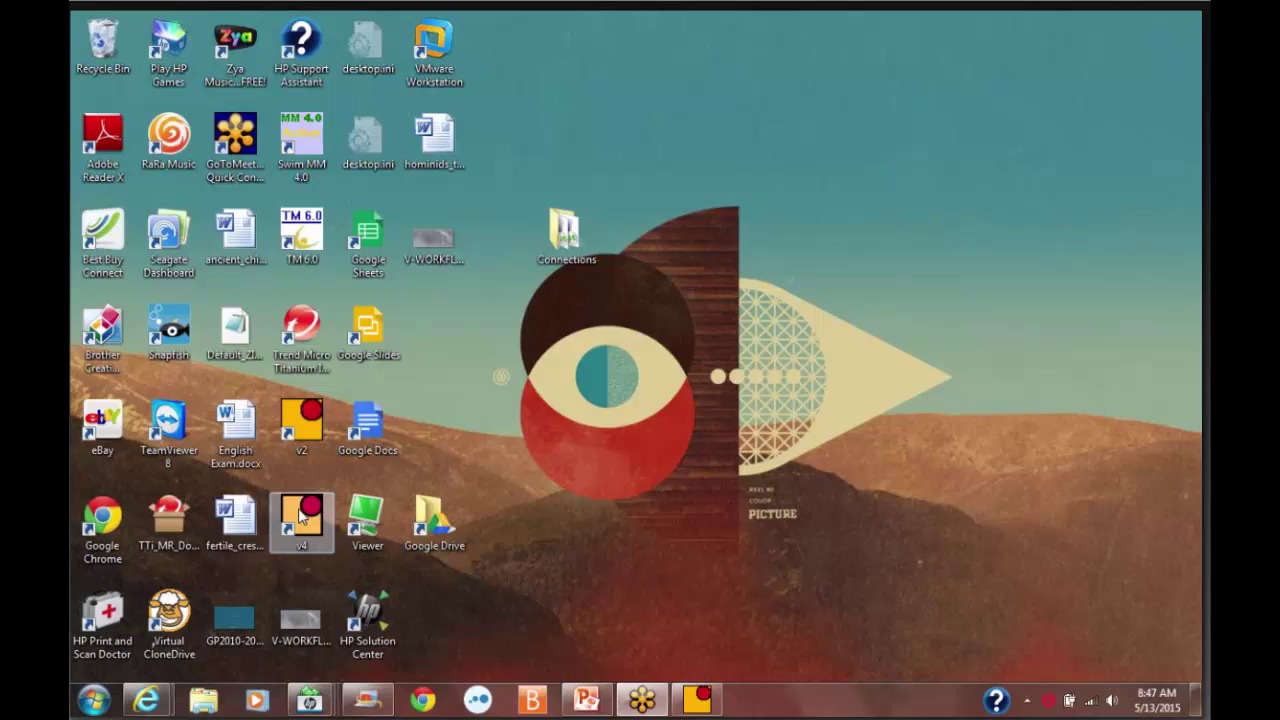
{"action": "left_click", "coordinate": [301, 515]}
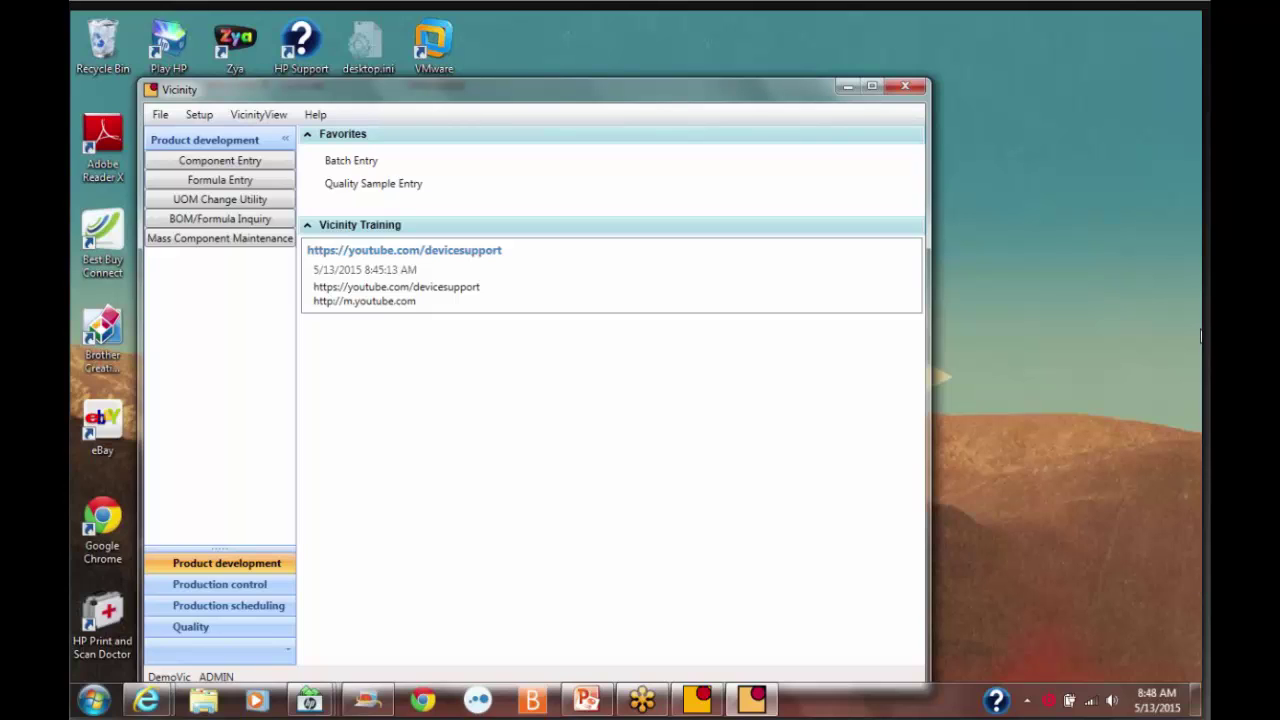
Maximize the VicinityView window showing the Product development home
{"action": "left_click", "coordinate": [872, 88]}
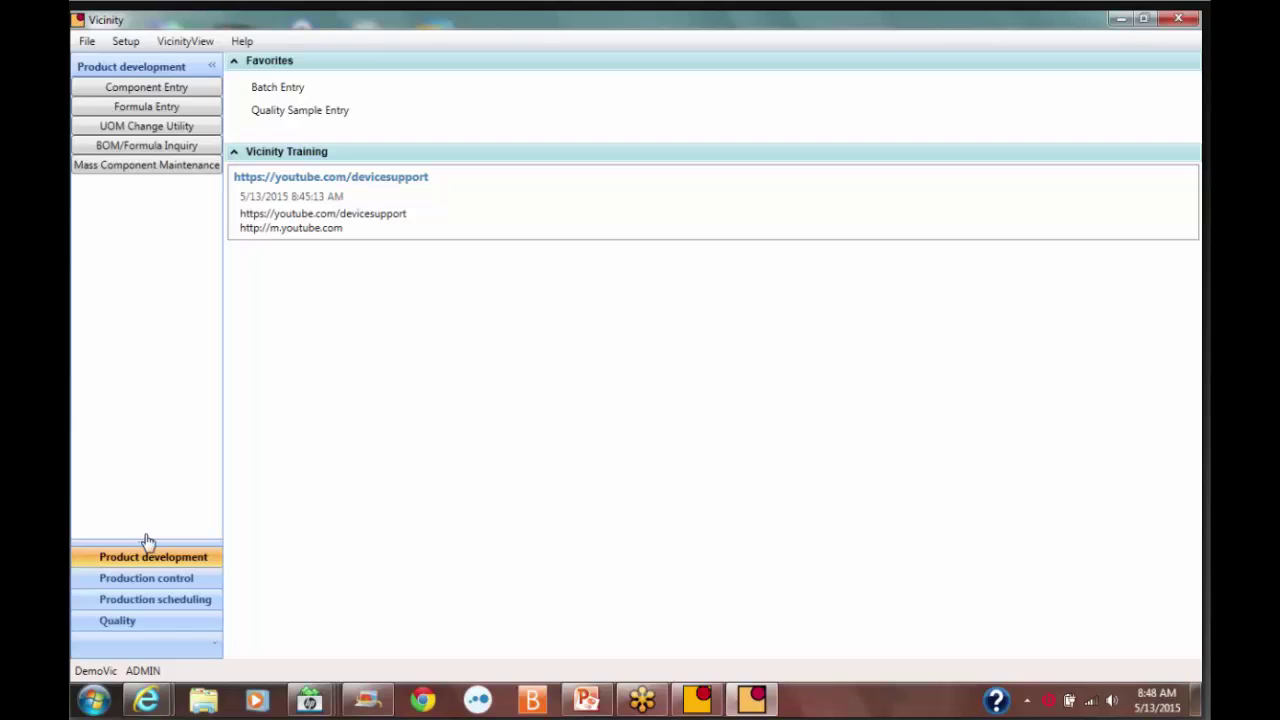
{"action": "left_click", "coordinate": [146, 580]}
{"action": "left_click", "coordinate": [158, 601]}
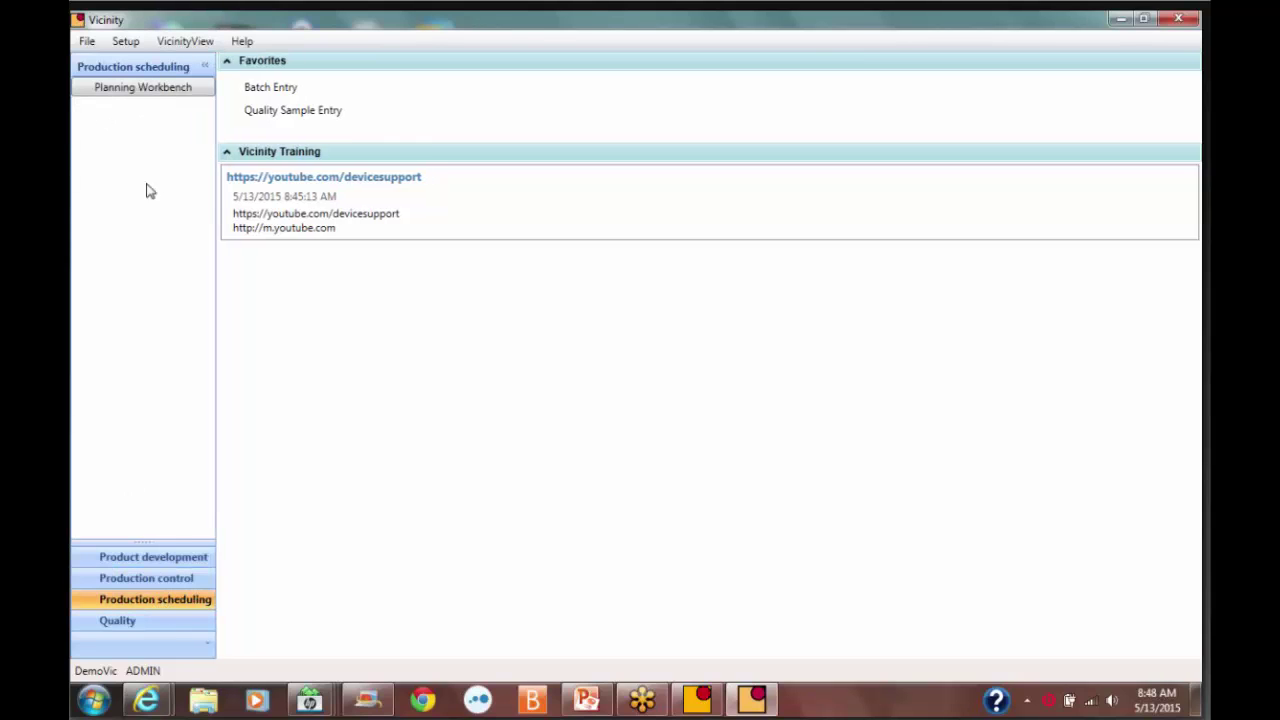
{"action": "left_click", "coordinate": [124, 613]}
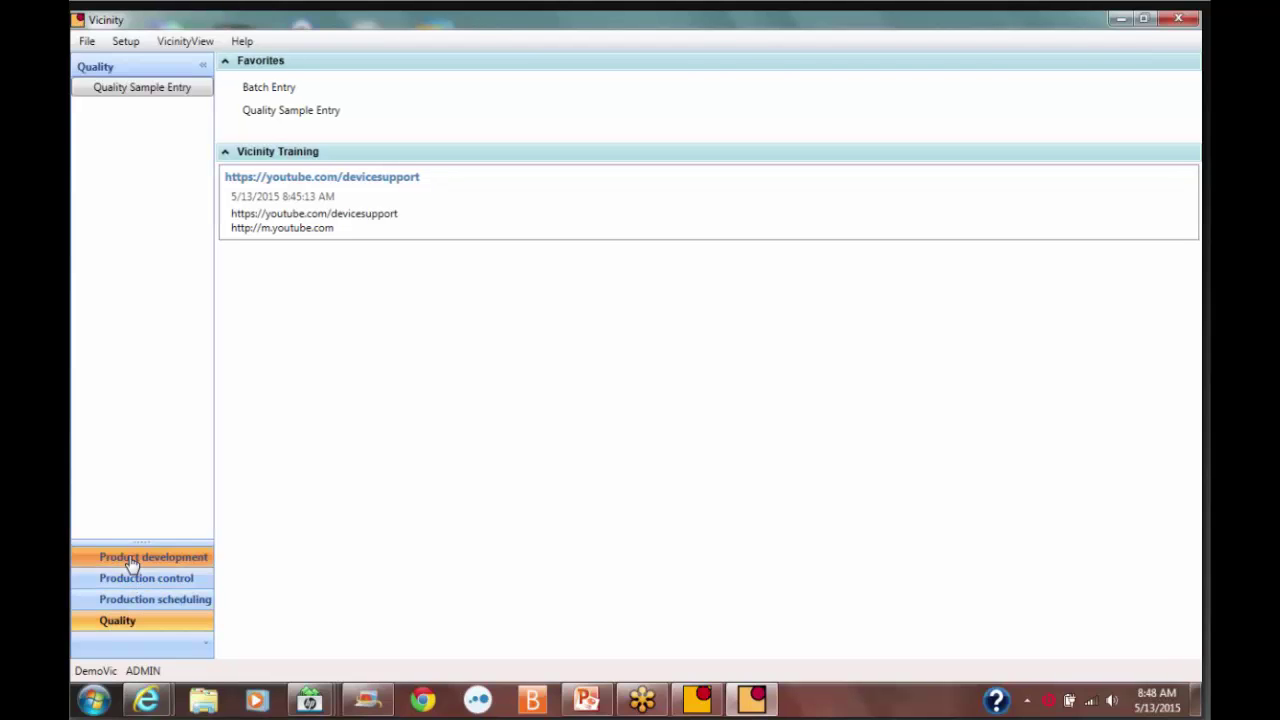
{"action": "left_click", "coordinate": [129, 557]}
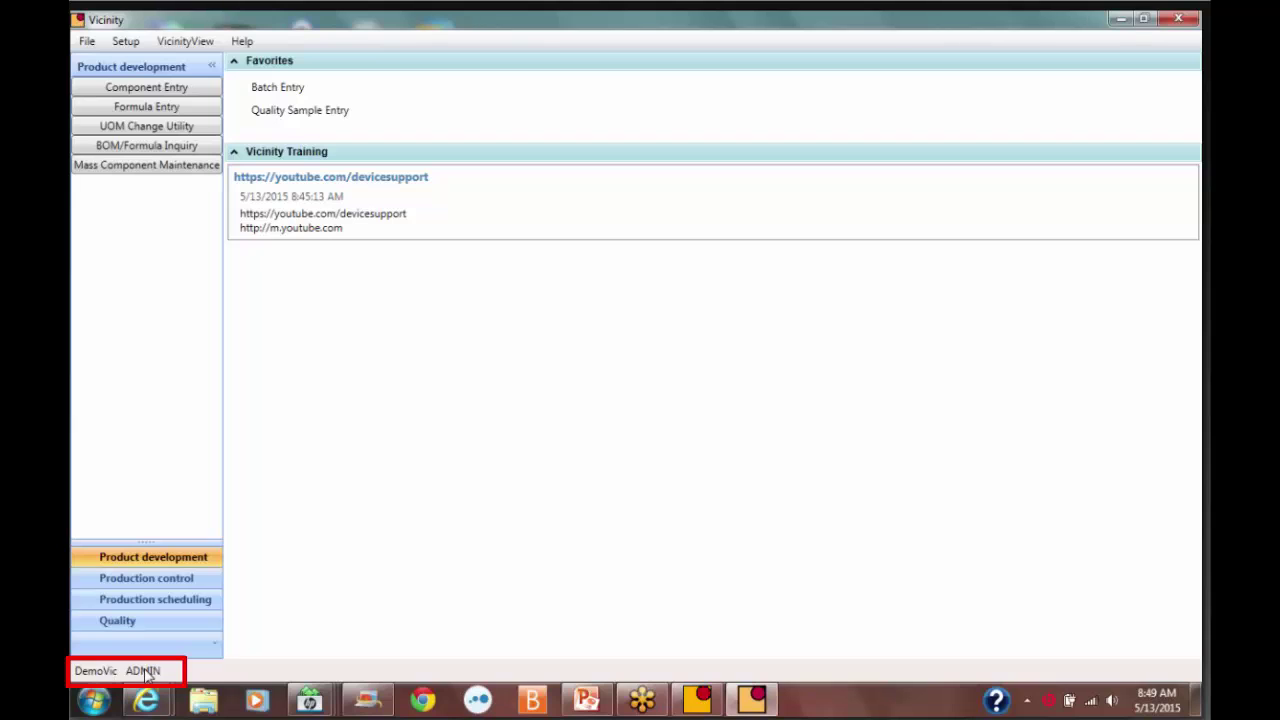
Return to the classic Vicinity main window from the taskbar
{"action": "left_click", "coordinate": [697, 699]}
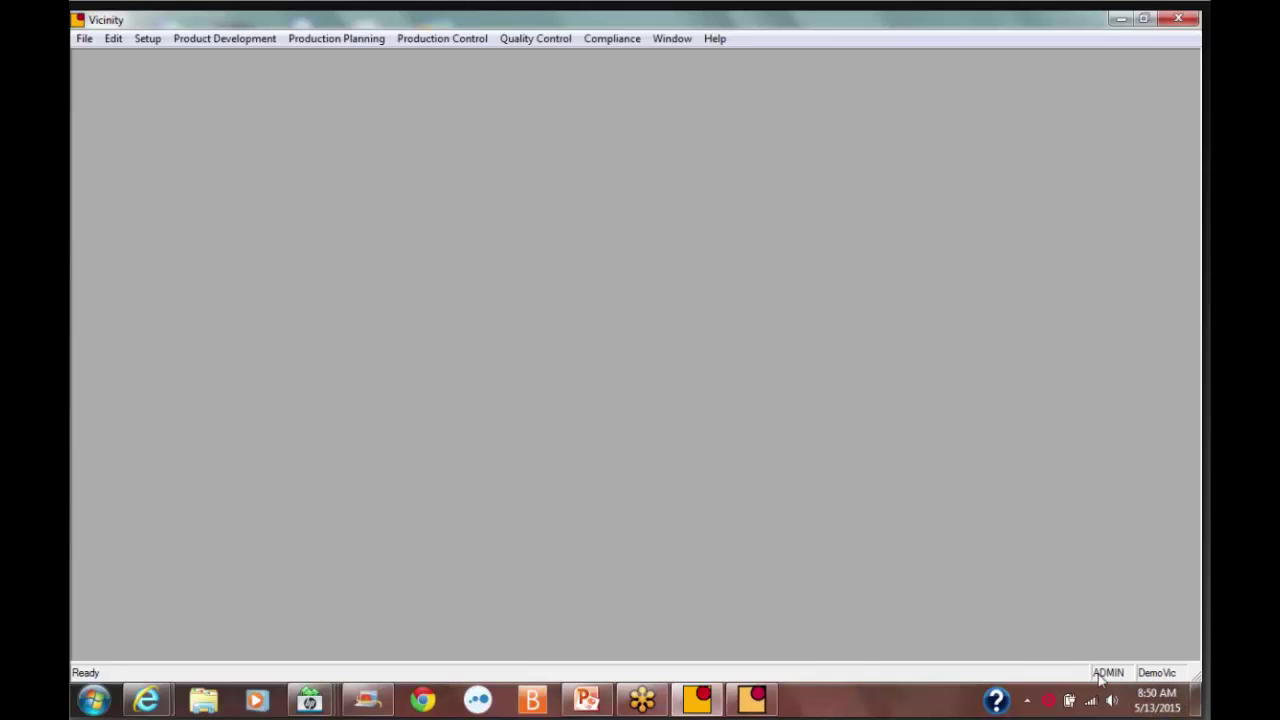
Return to VicinityView's Product development home, glancing at Active Users in the File menu
{"action": "left_click", "coordinate": [752, 700]}
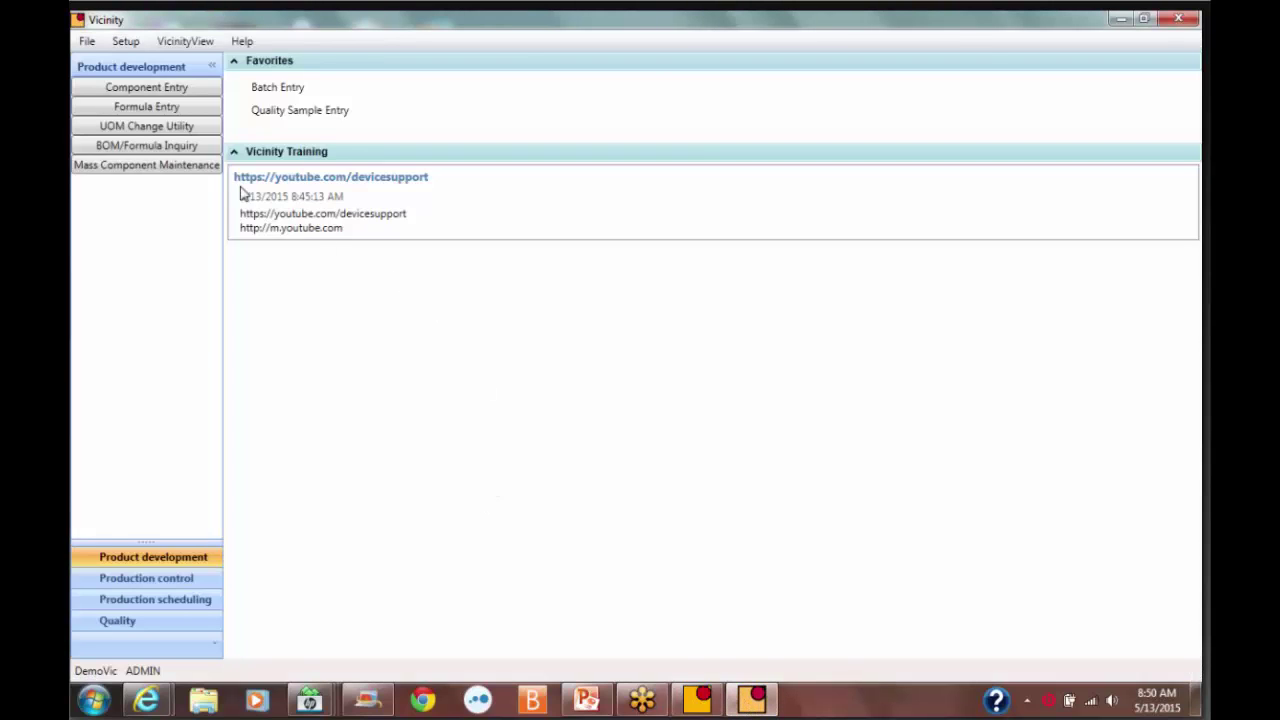
{"action": "left_click", "coordinate": [88, 42]}
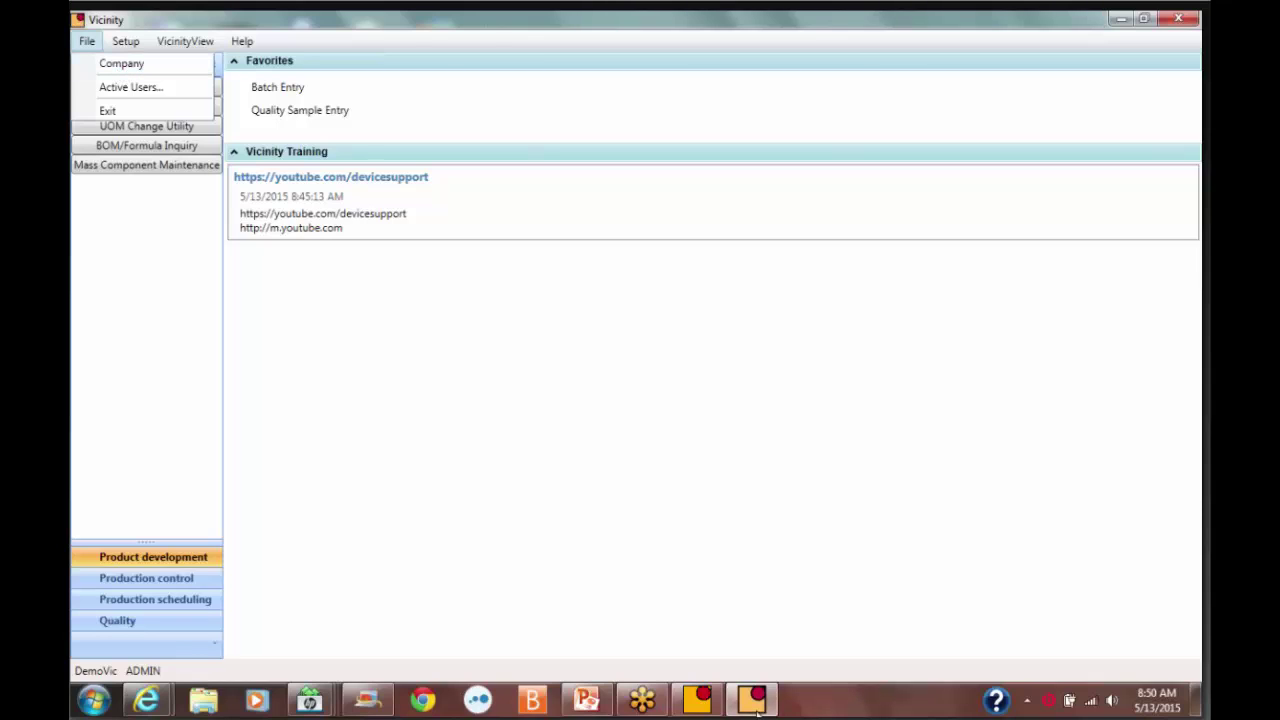
{"action": "left_click", "coordinate": [216, 57]}
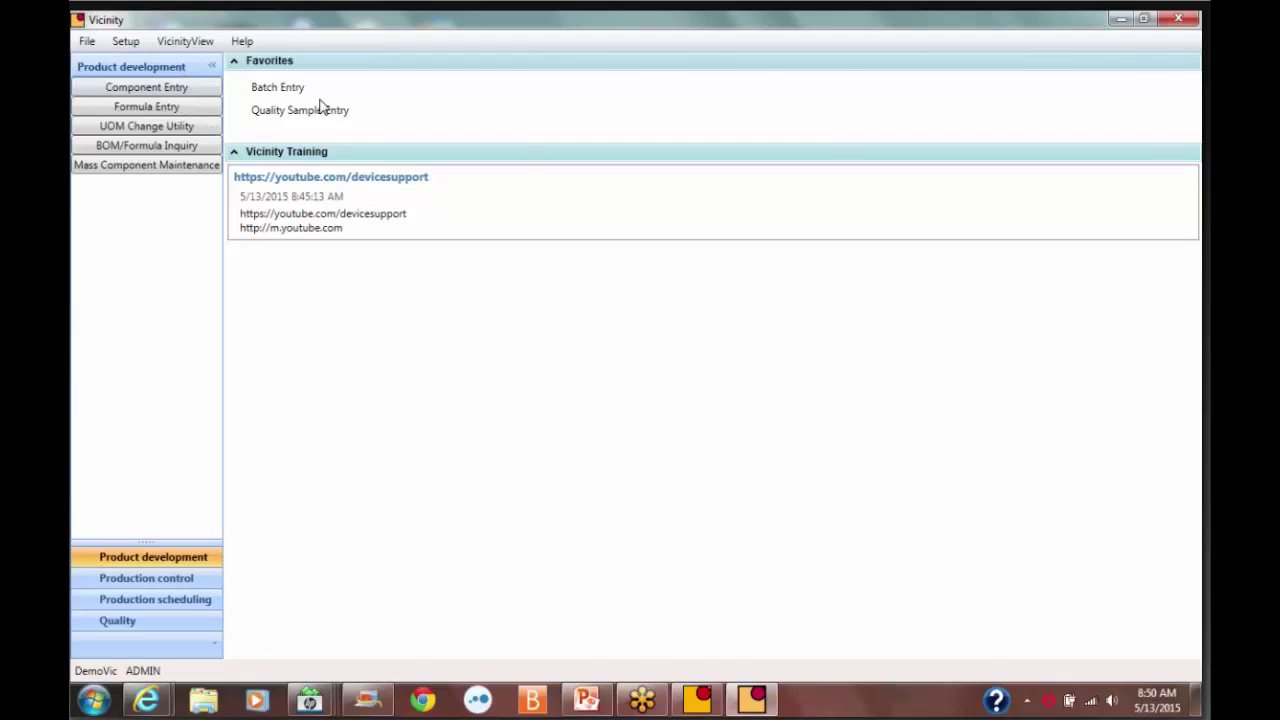